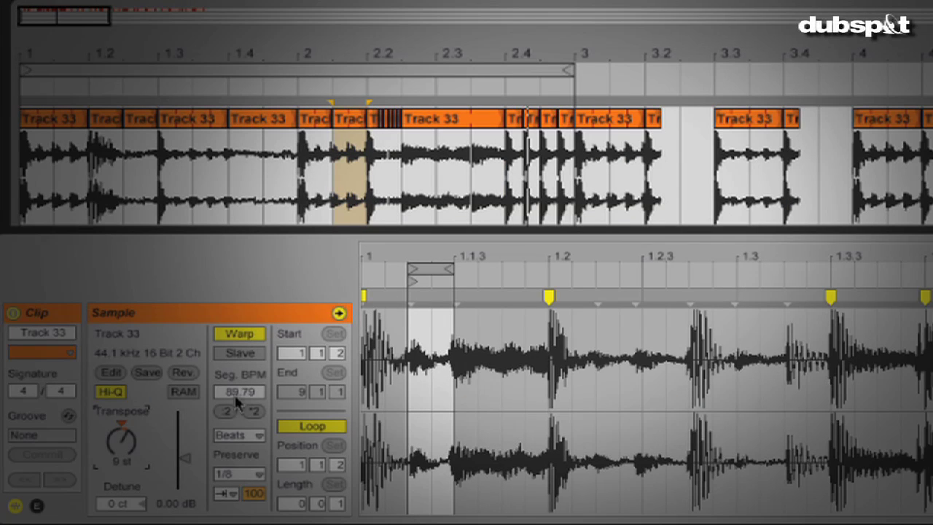
- Load the first Track 33 slice into Clip View and turn on the metronome
left_click(72, 172)
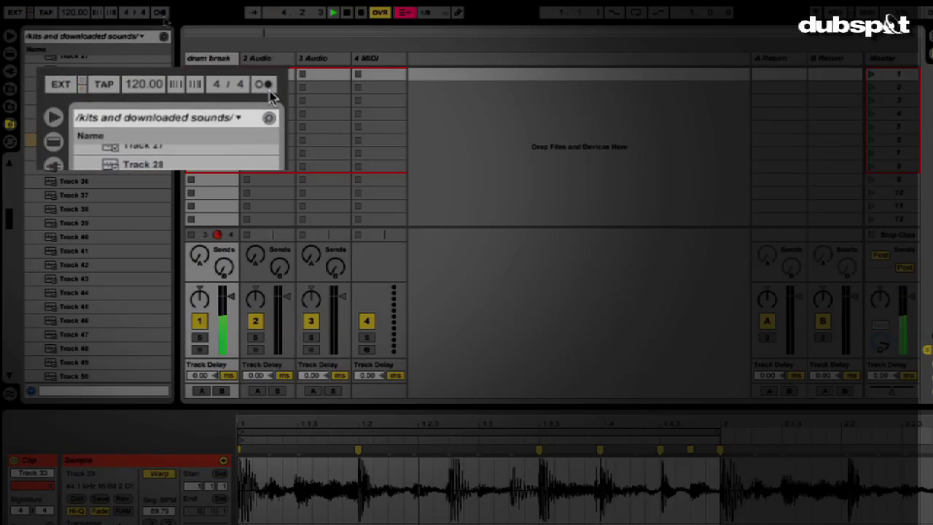
left_click(163, 16)
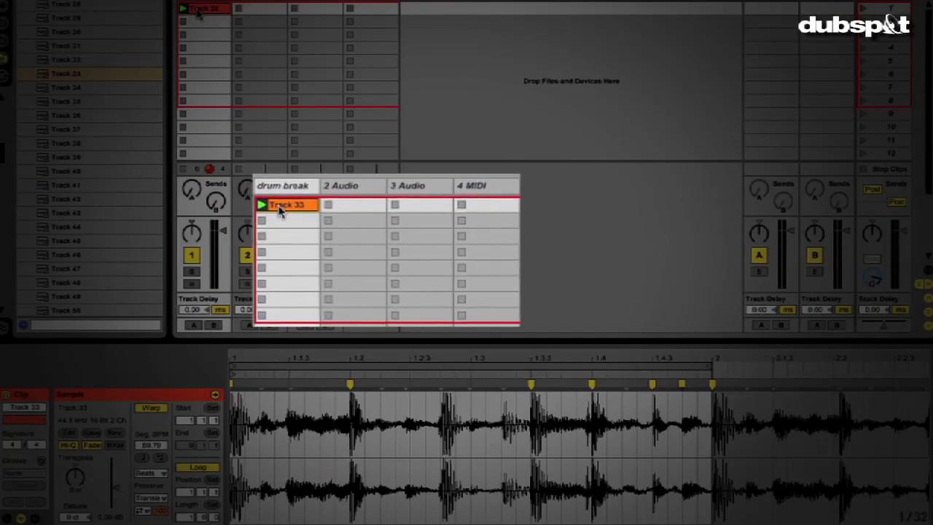
- Copy the Track 33 clip into the slot below in the drum break track
left_click_drag(197, 13, 203, 27)
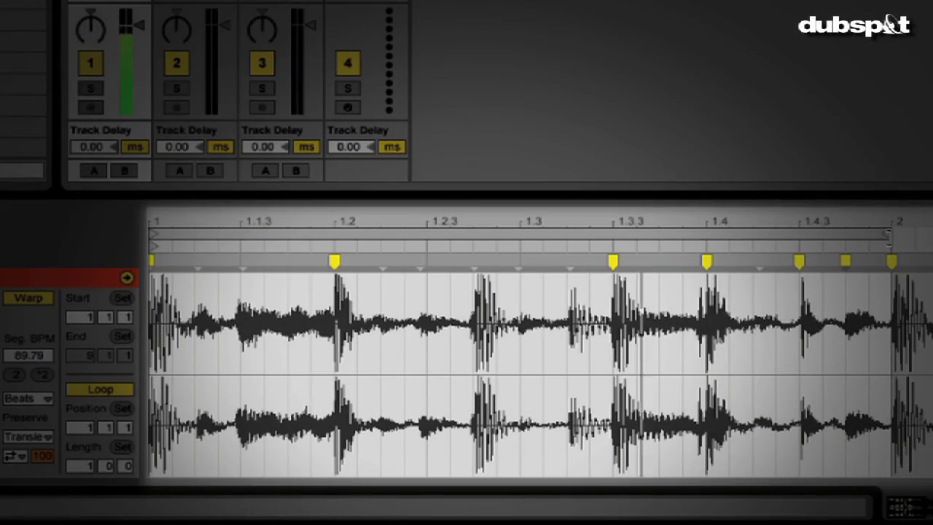
- Make the second clip loop a single 1/16 slice starting at 1.1.2
left_click_drag(887, 233, 242, 299)
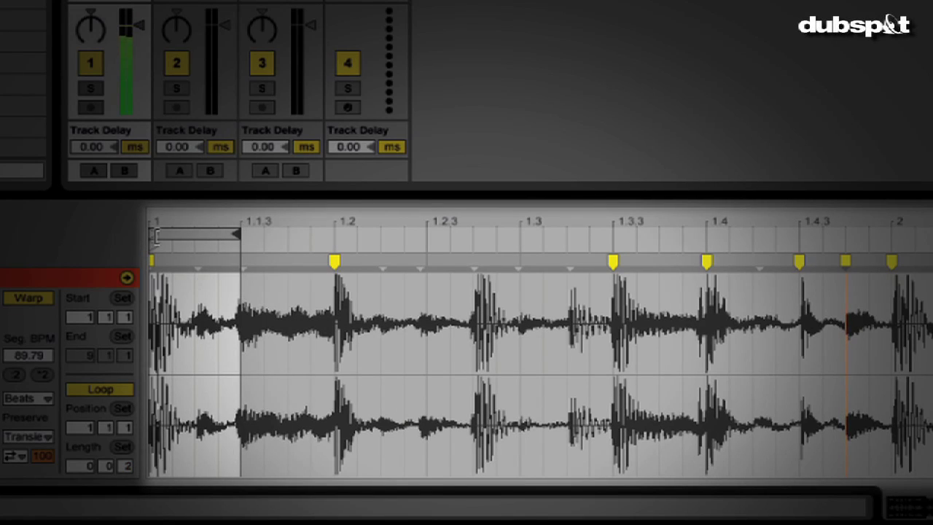
mouse_move(156, 234)
left_mouse_down()
mouse_move(197, 234)
mouse_move(155, 246)
left_mouse_up()
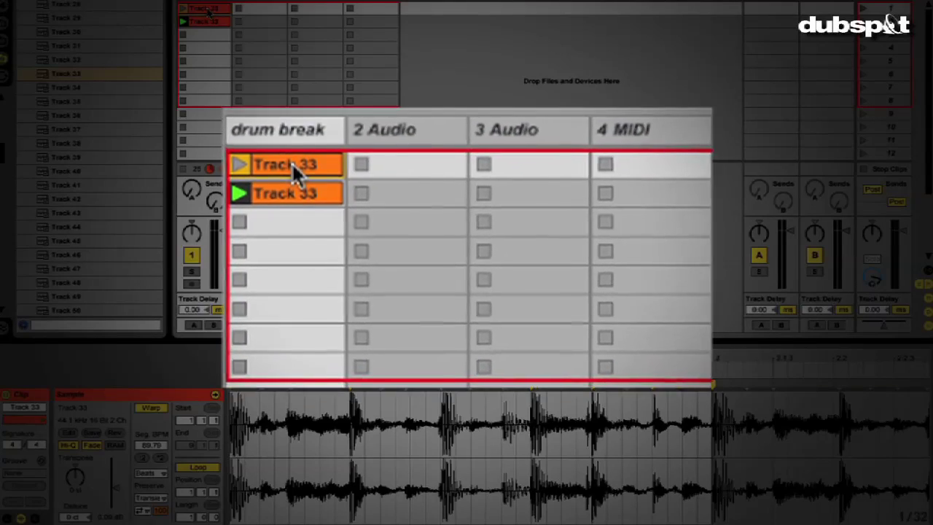
- Copy the clip into slot 3, start it at 1.2, loop a sixteenth from 1.2.2, and disable looping
left_click_drag(207, 9, 203, 35)
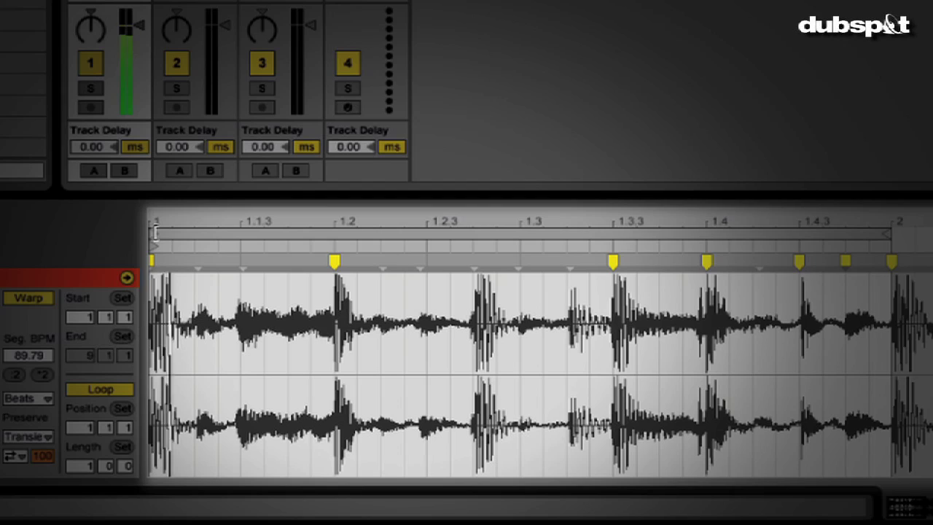
left_click_drag(149, 235, 336, 231)
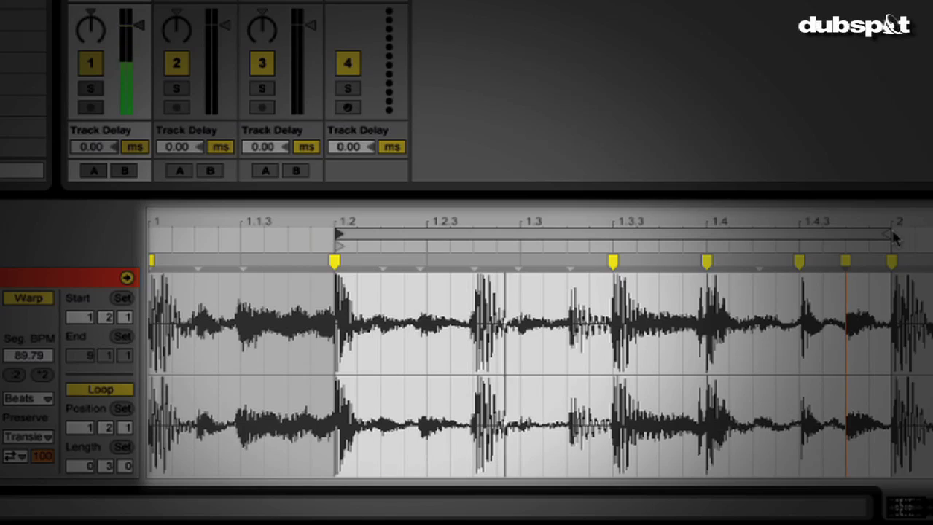
left_click_drag(891, 234, 655, 233)
left_click_drag(513, 271, 423, 279)
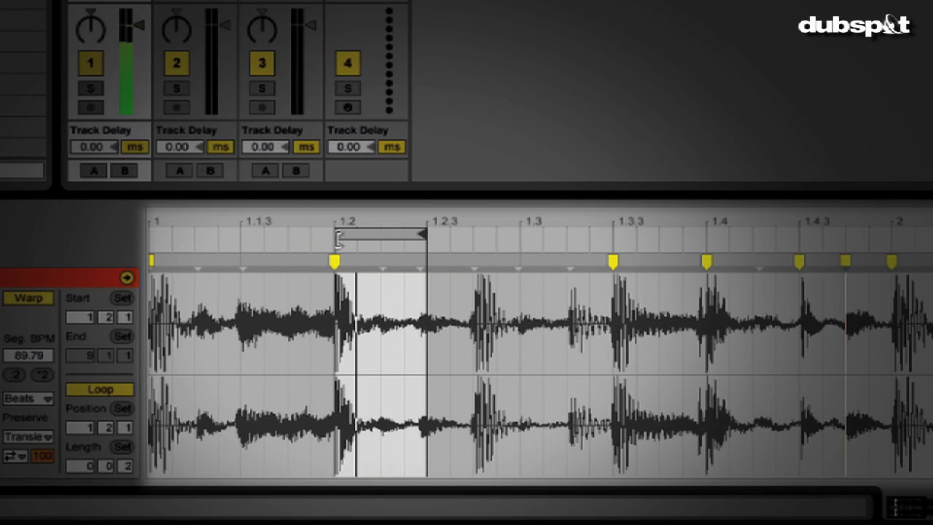
left_click_drag(338, 240, 382, 237)
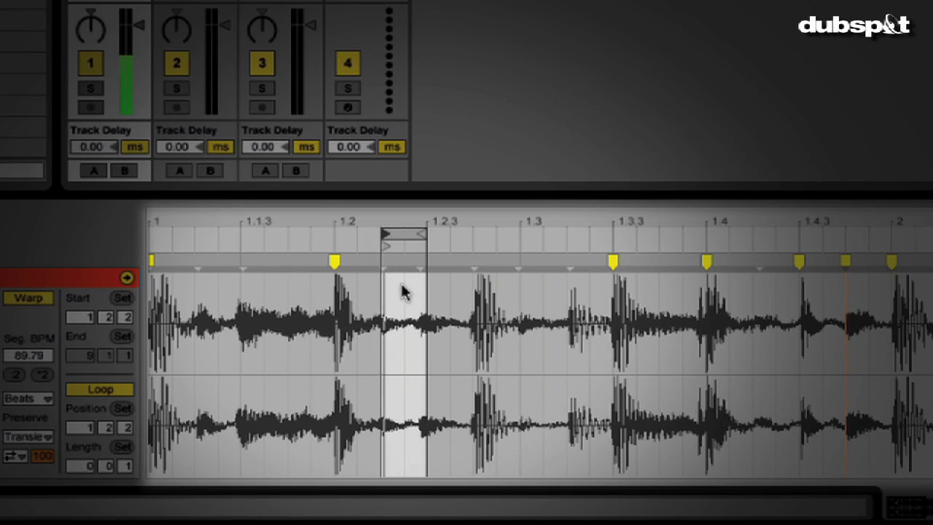
mouse_move(375, 245)
left_mouse_down()
mouse_move(392, 246)
mouse_move(341, 248)
left_mouse_up()
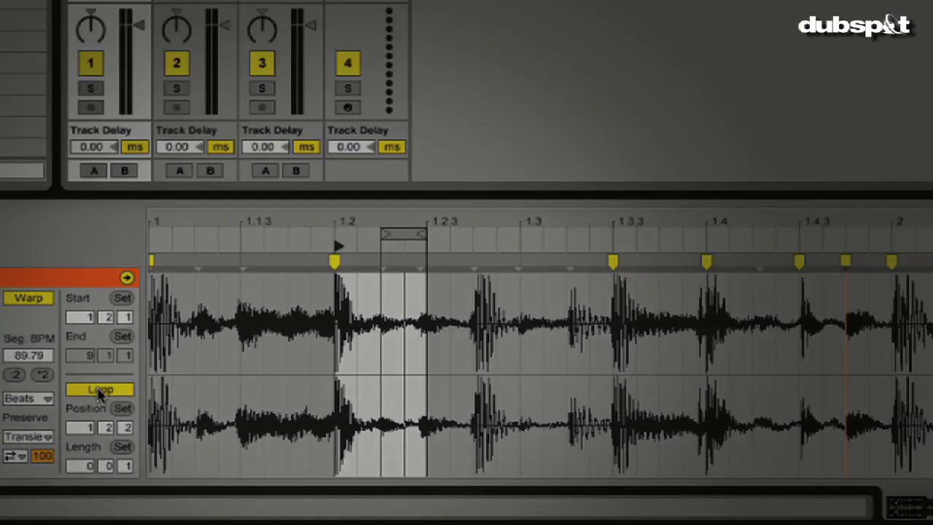
left_click(100, 391)
- Set the clip's End position to 1
left_click(84, 358)
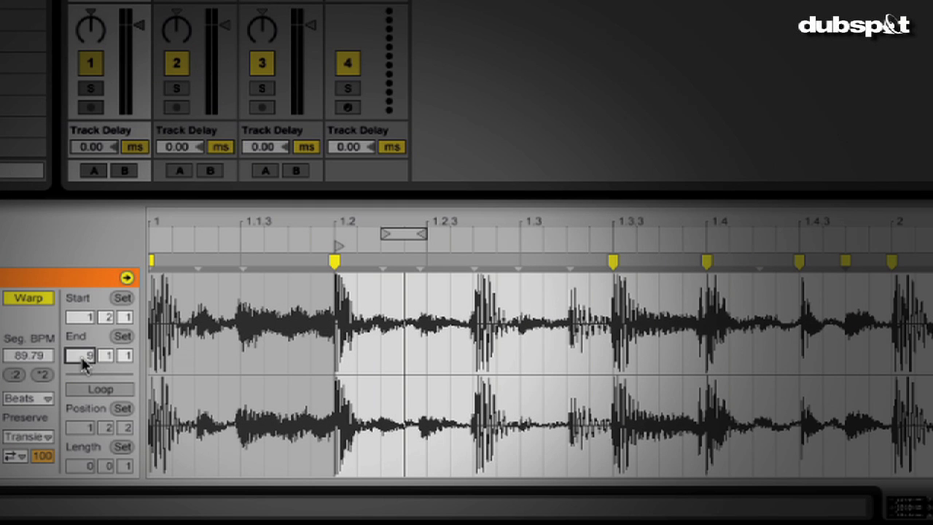
type("1")
key("Return")
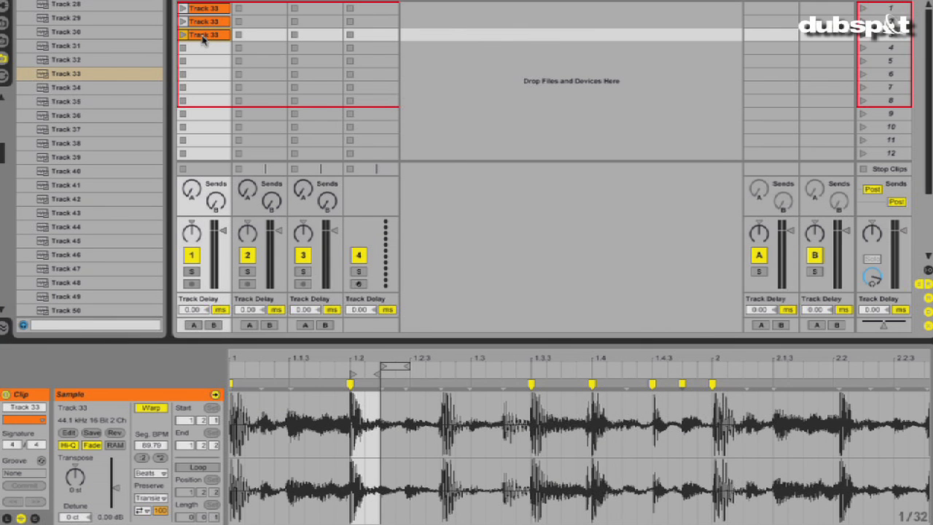
- Duplicate the clip into a fourth slot, loop a short selected stretch, and audition it
key("ctrl+d")
left_click(205, 48)
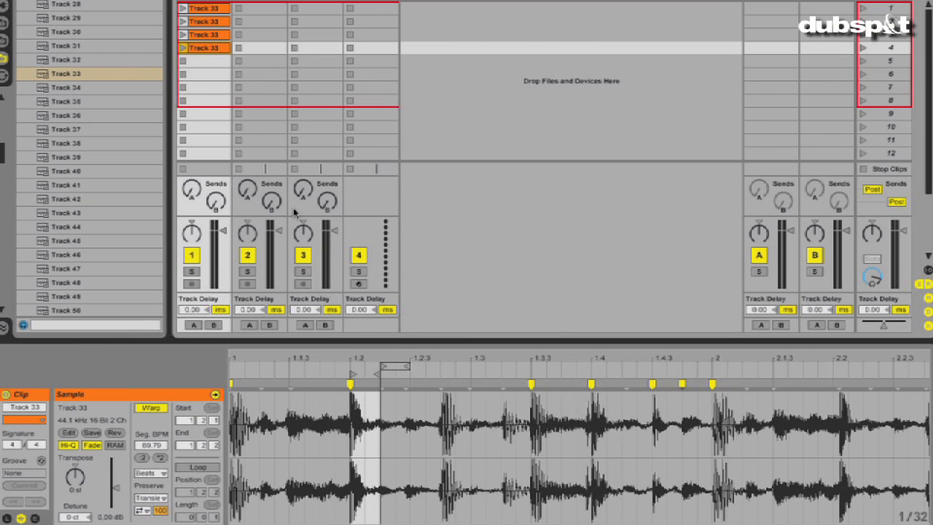
left_click_drag(375, 374, 410, 377)
left_click(197, 467)
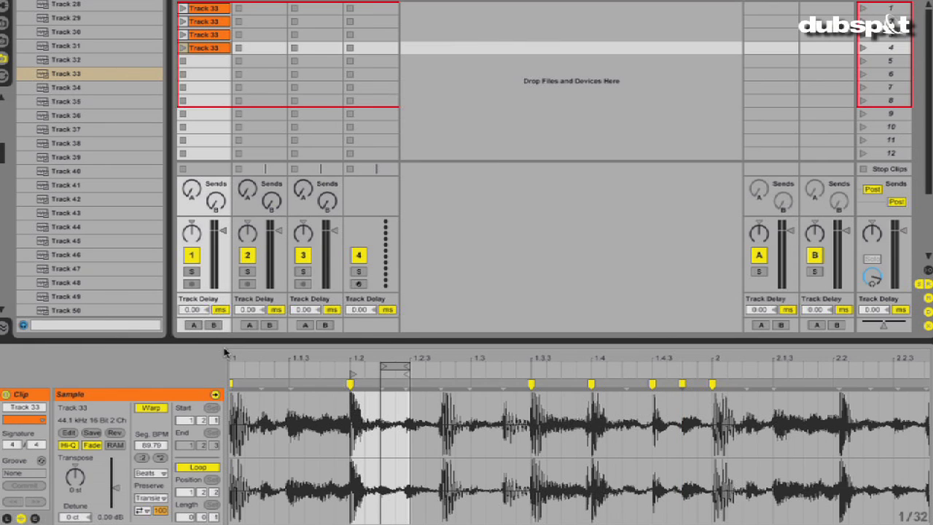
key("space")
key("space")
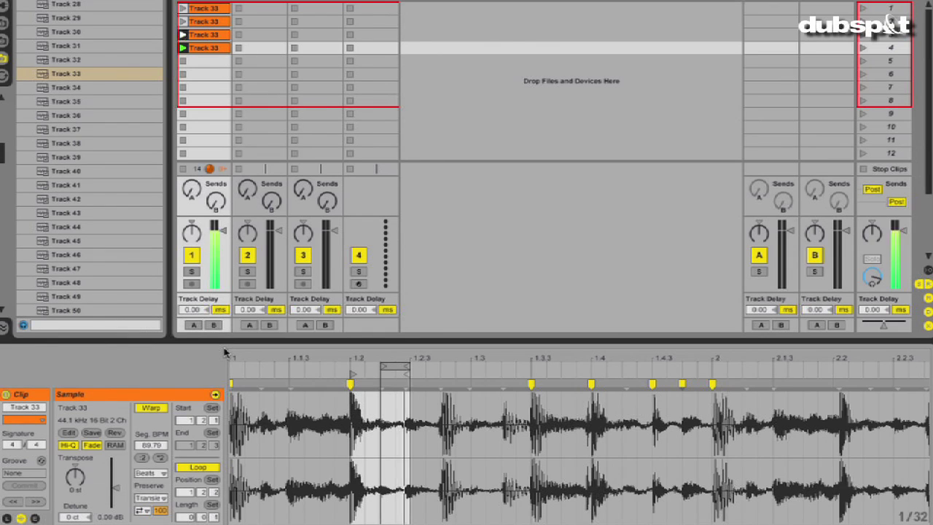
key("space")
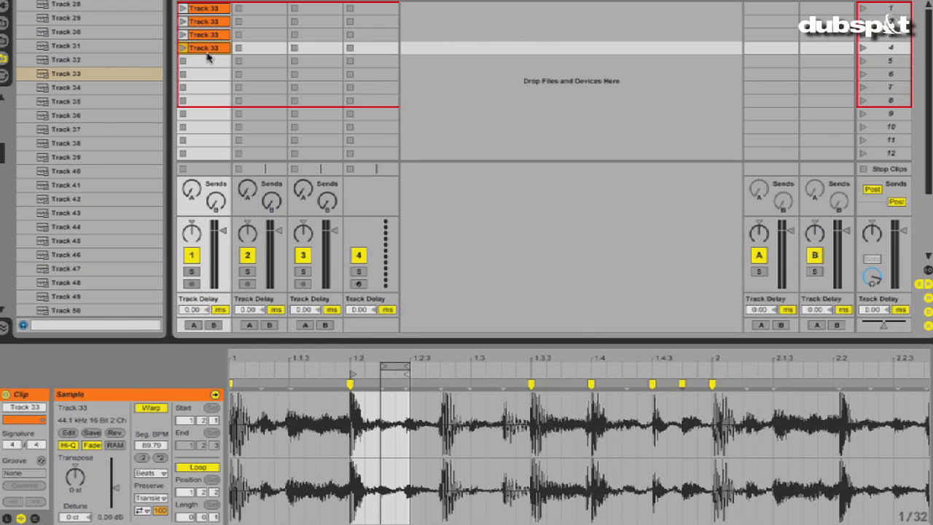
- Duplicate the clip into a fifth slot and start playing it
key("ctrl+d")
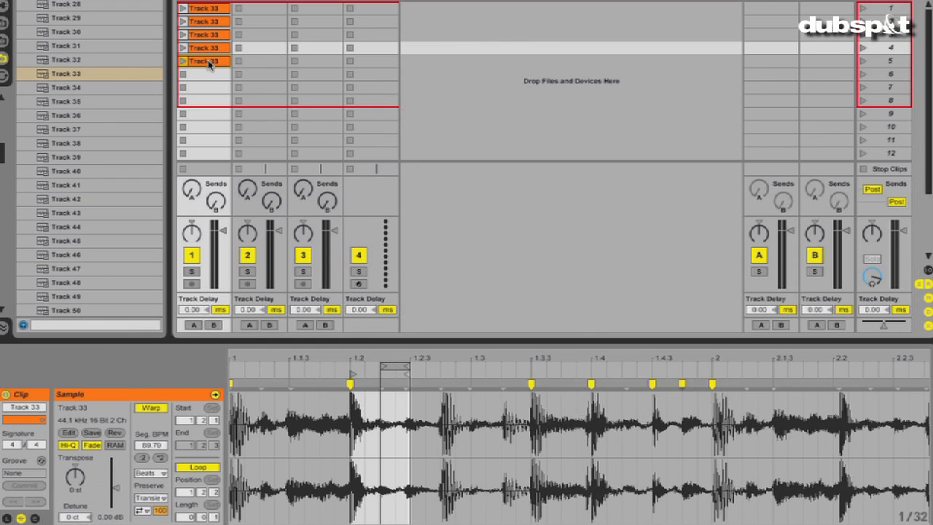
left_click(209, 62)
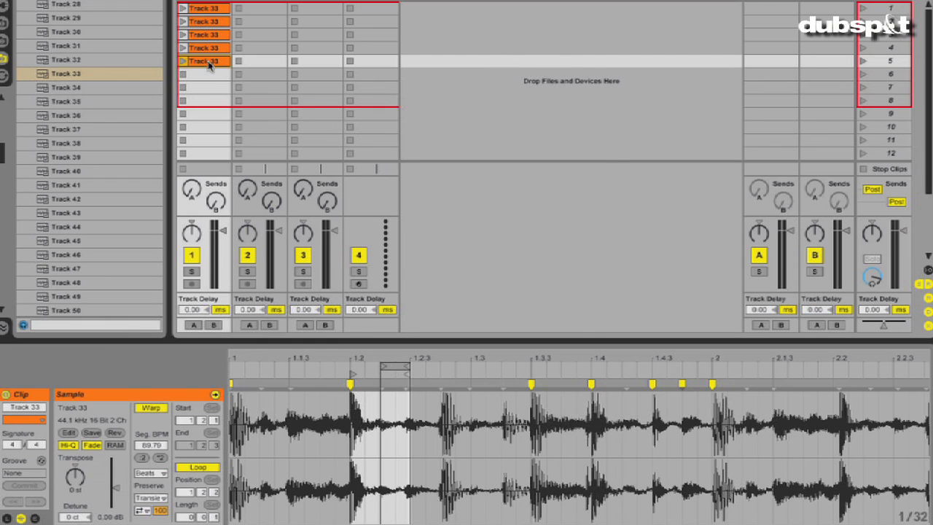
key("space")
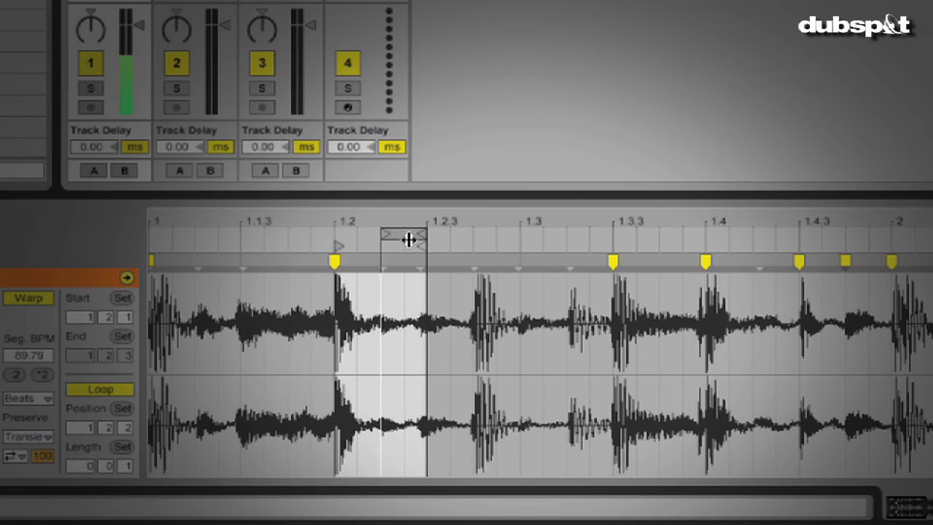
- Loop the fifth clip from 1.1.3 to 1.2 and warp its hit onto 1.1.3
left_click_drag(406, 237, 266, 249)
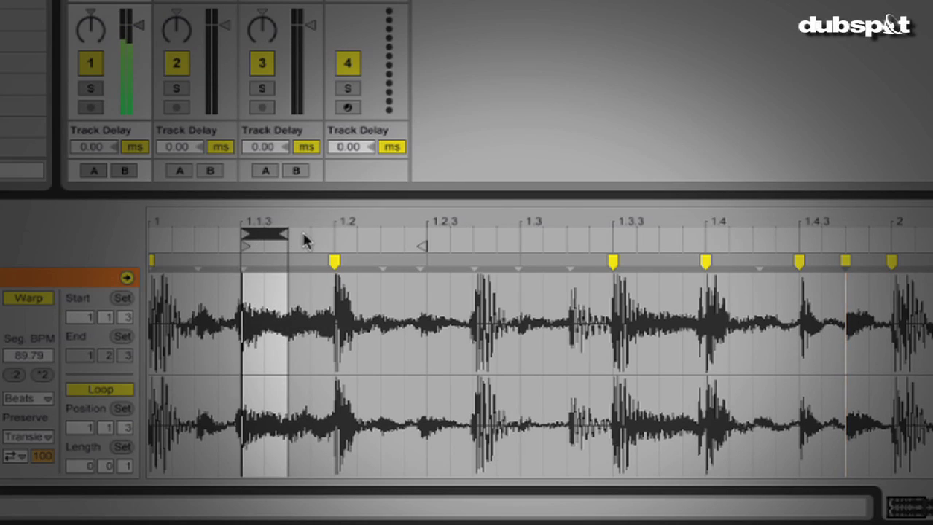
left_click_drag(288, 235, 334, 237)
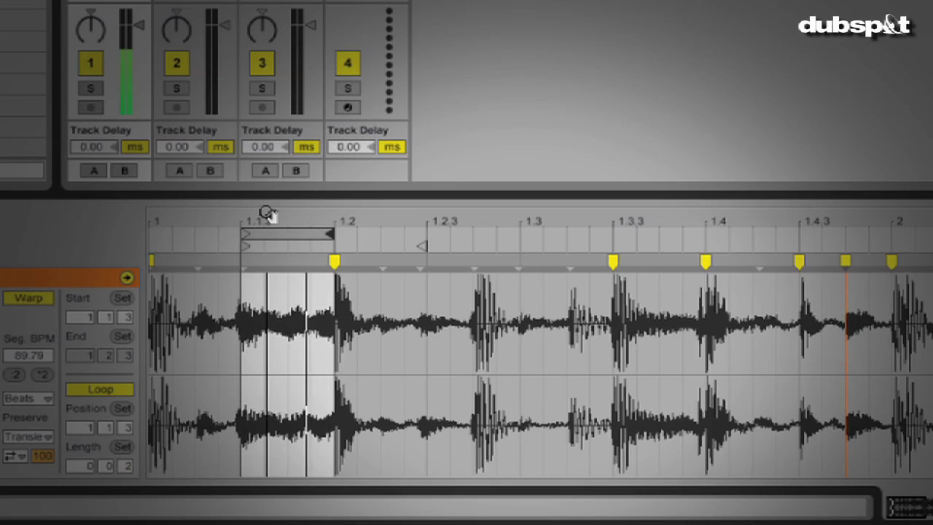
mouse_move(265, 210)
left_mouse_down()
mouse_move(328, 200)
mouse_move(266, 211)
left_mouse_up()
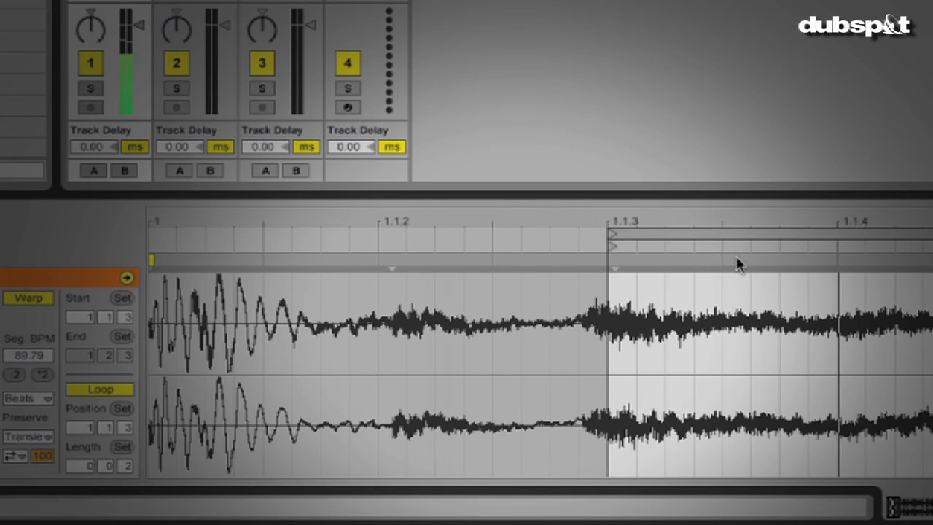
left_click_drag(614, 264, 606, 264)
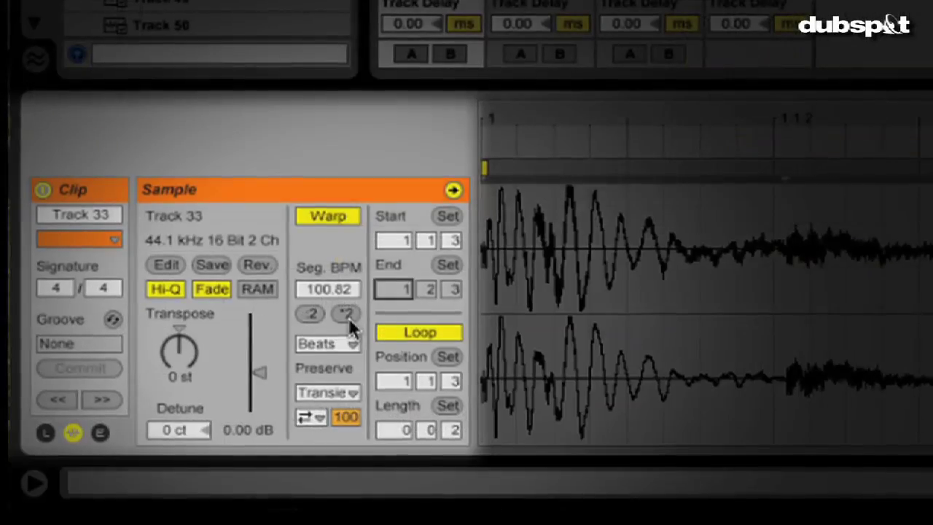
- Double the fifth clip's Seg. BPM from 100.82 to 201.65
left_click(342, 318)
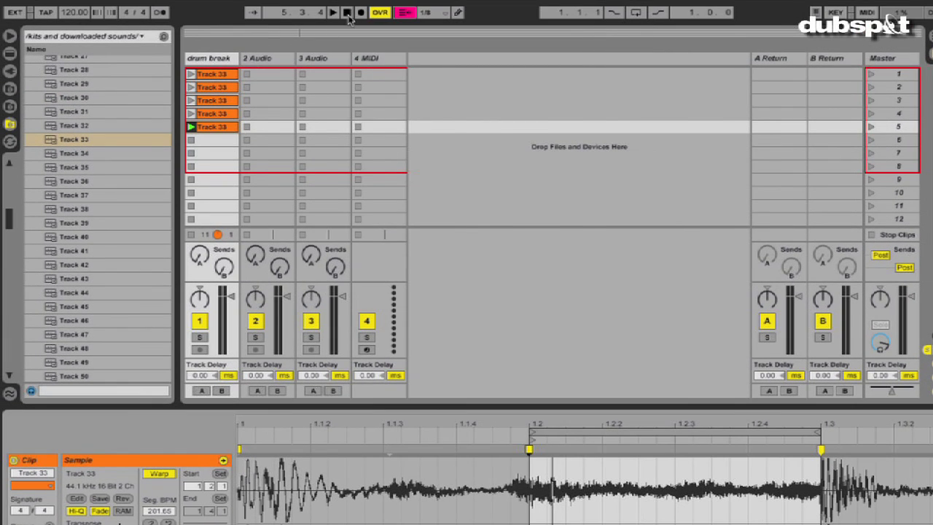
key("Tab")
key("Tab")
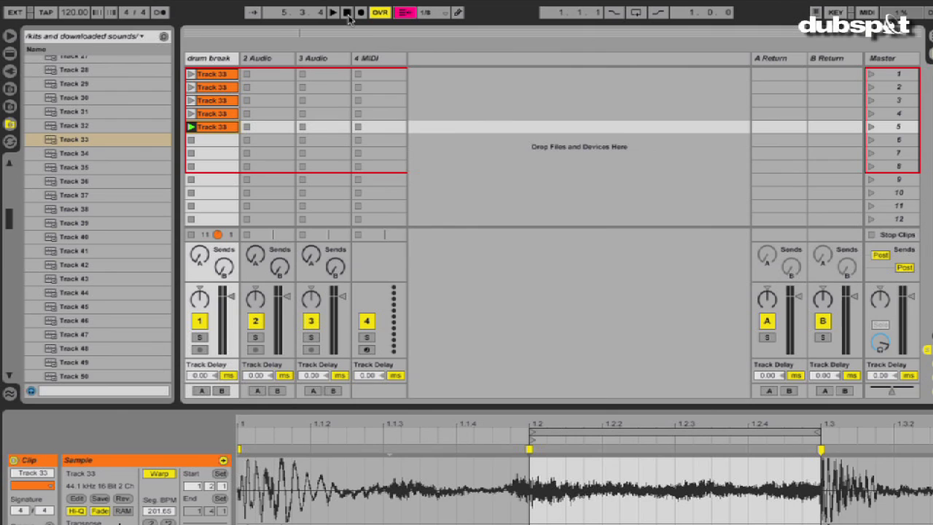
- Stop playback and set global launch quantization to 1 Bar
left_click(349, 15)
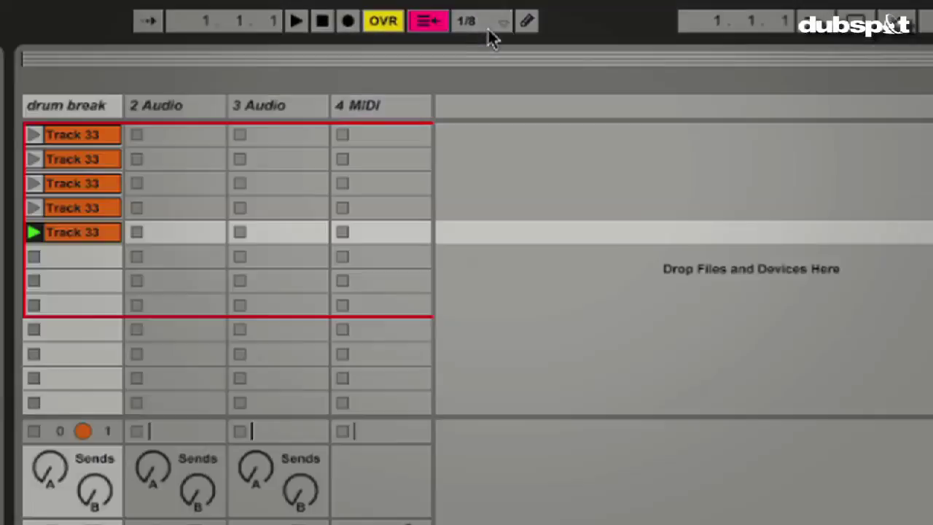
left_click(436, 15)
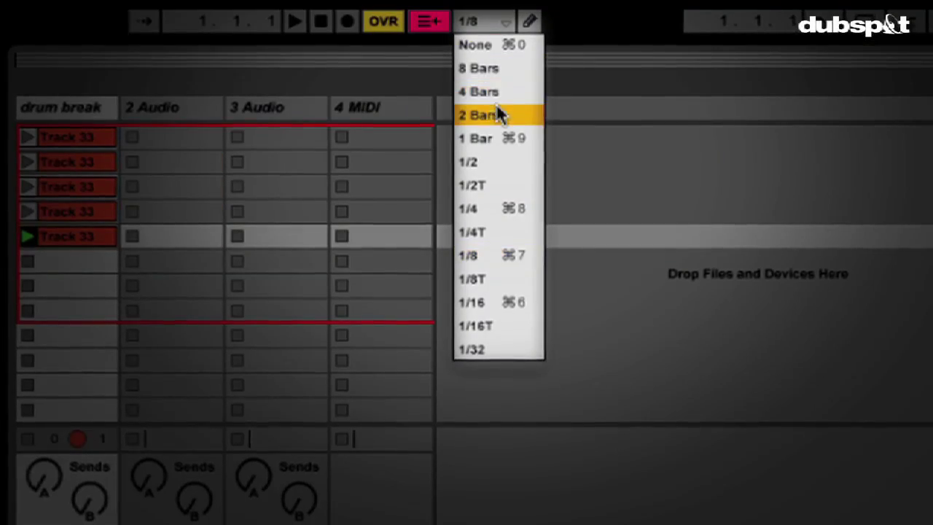
left_click(500, 139)
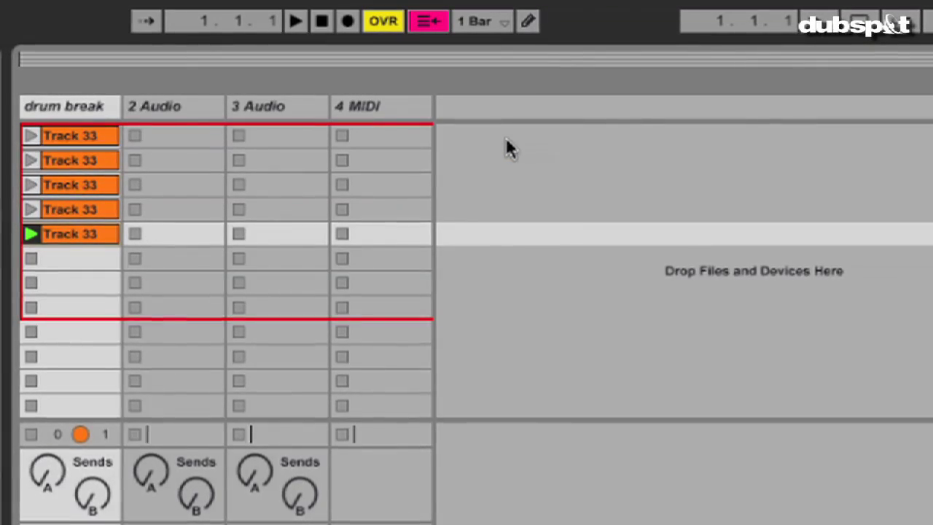
- Launch drum-break slices with keys, then change global launch quantization to 1/8
key("space")
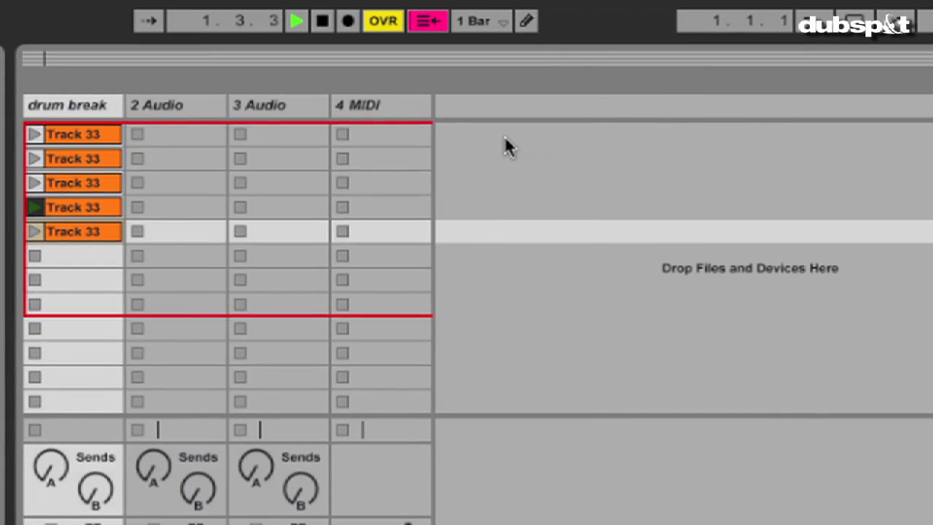
key("2")
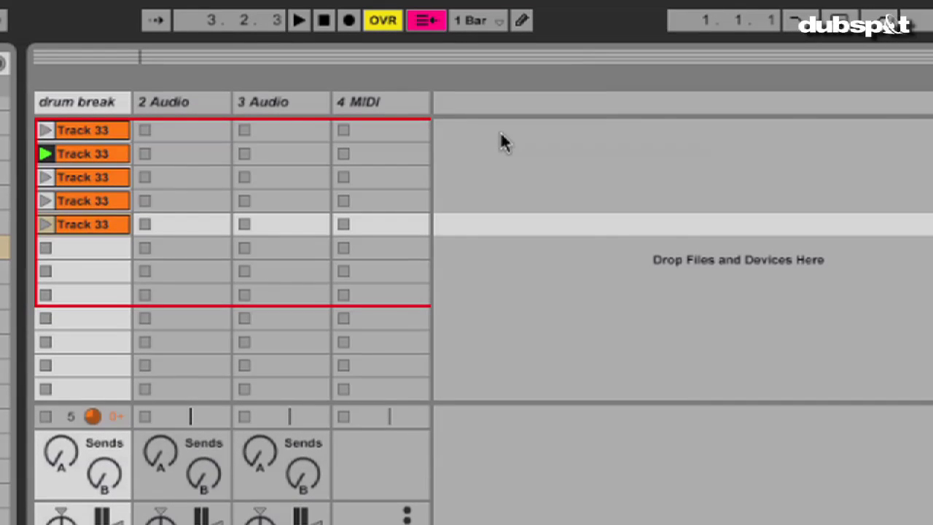
left_click(477, 29)
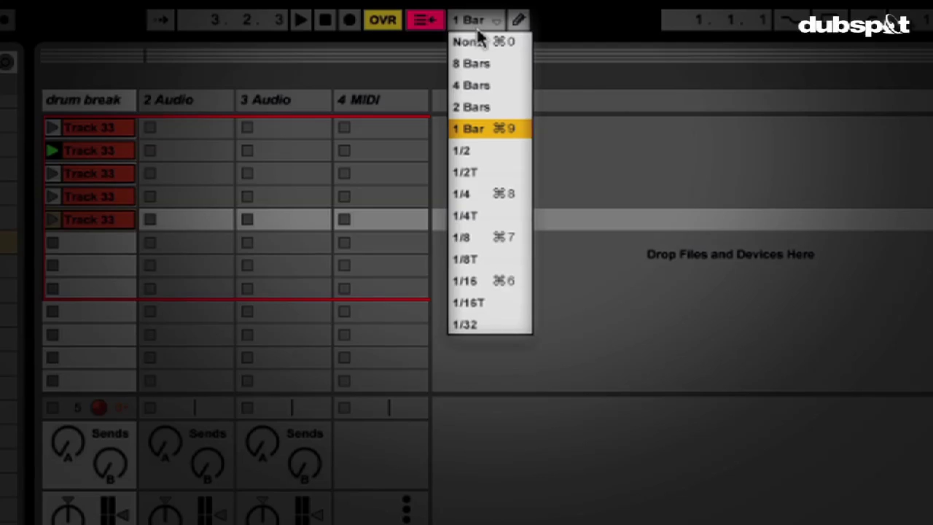
left_click(479, 236)
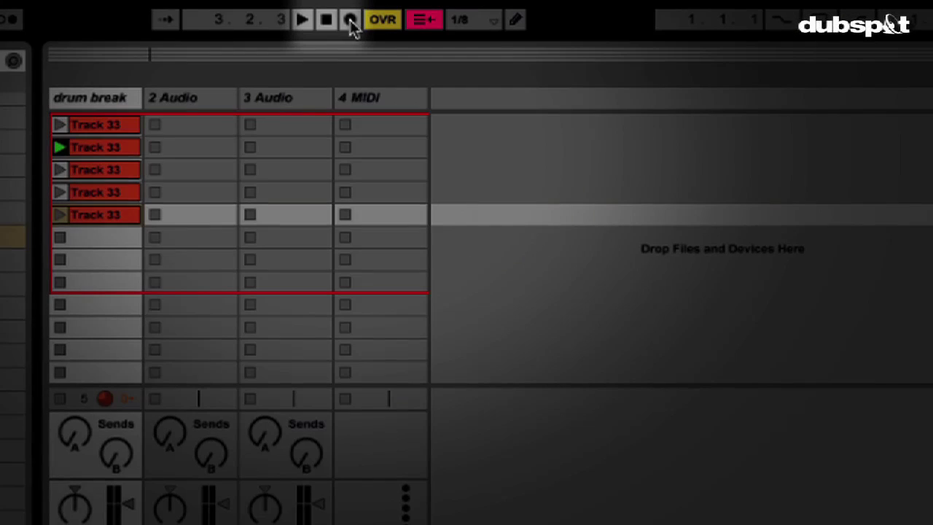
- Record about eight bars of key-triggered slices into the Arrangement with the metronome on
left_click(329, 24)
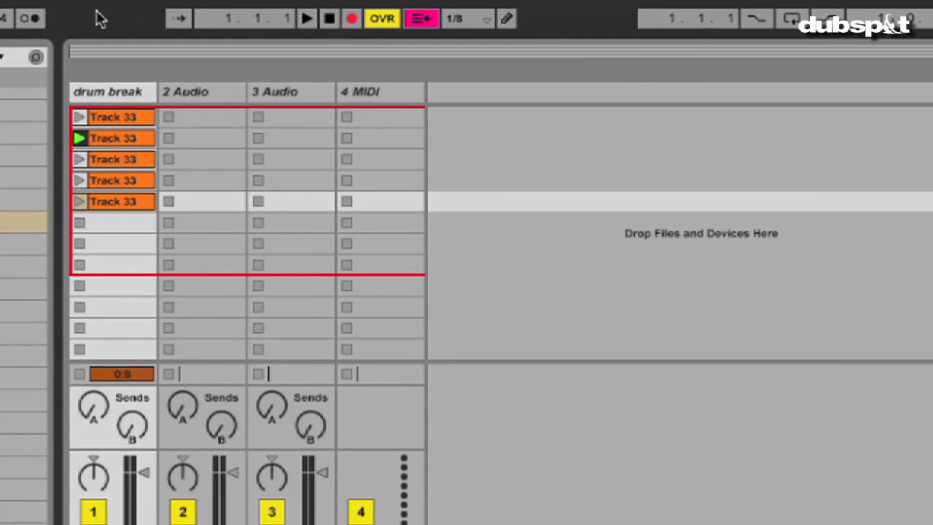
left_click(31, 21)
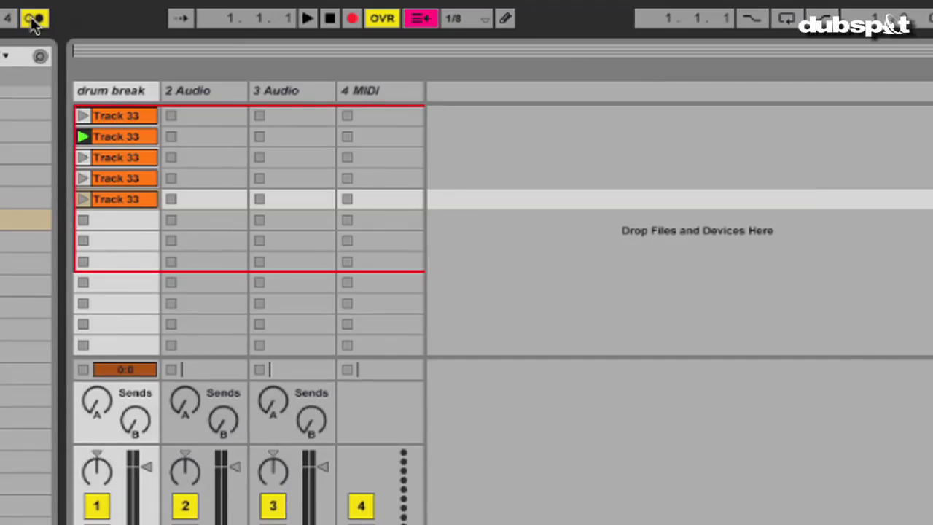
key("space")
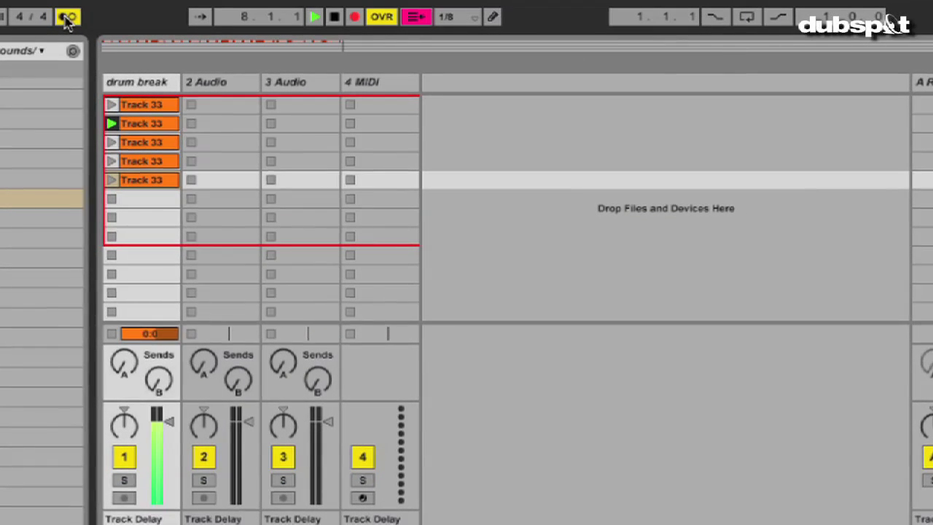
key("space")
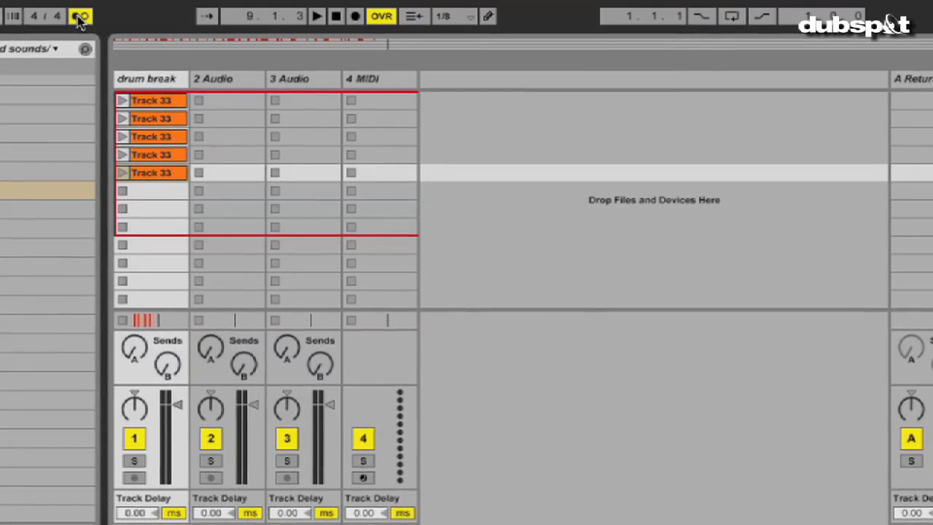
key("Tab")
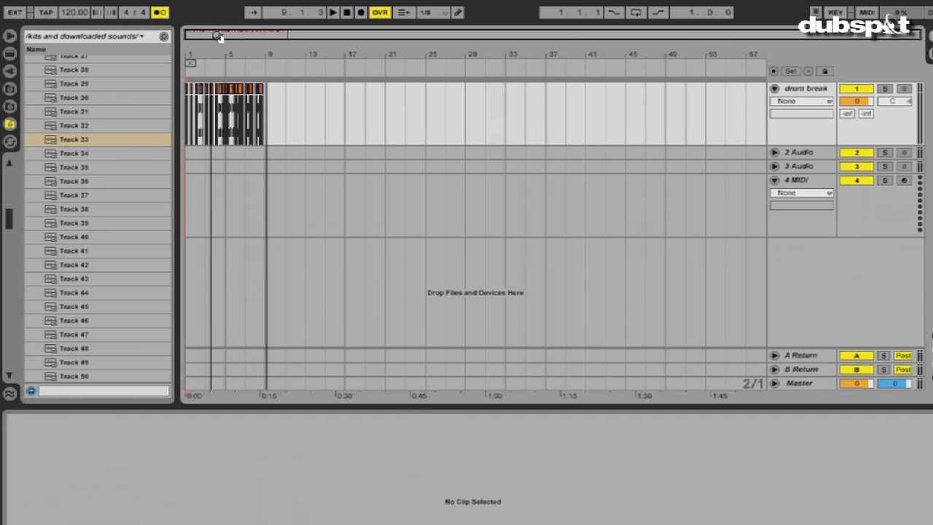
- Zoom in on the recorded clips, return to the song start, and select bars 1 to 3
left_click_drag(218, 37, 219, 37)
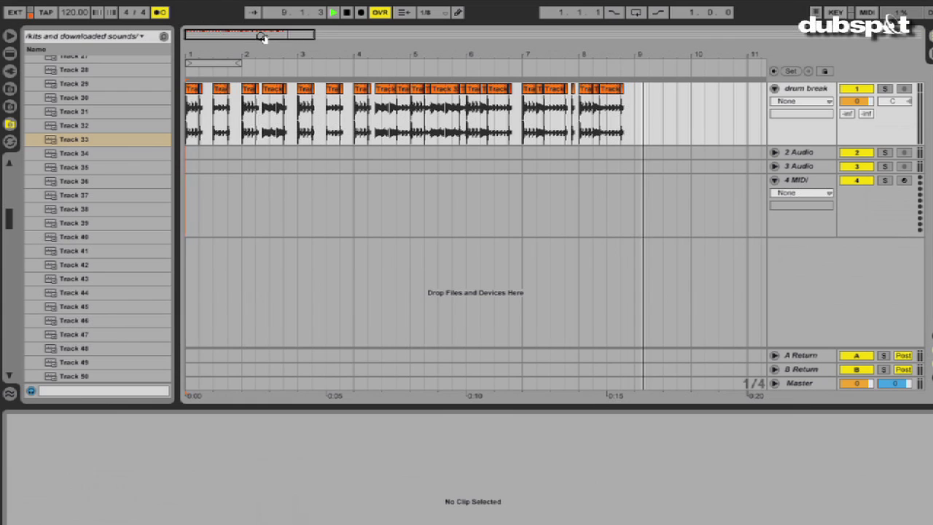
key("space")
key("space")
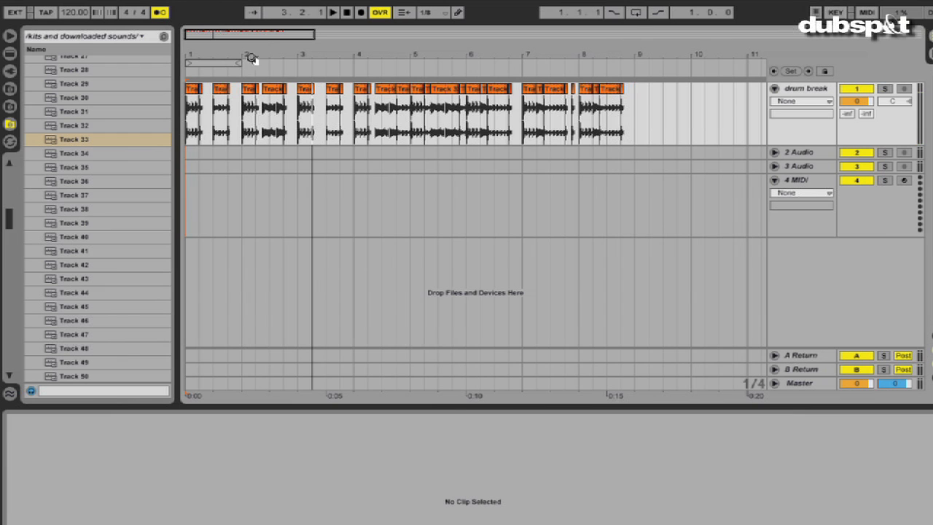
left_click_drag(238, 63, 295, 64)
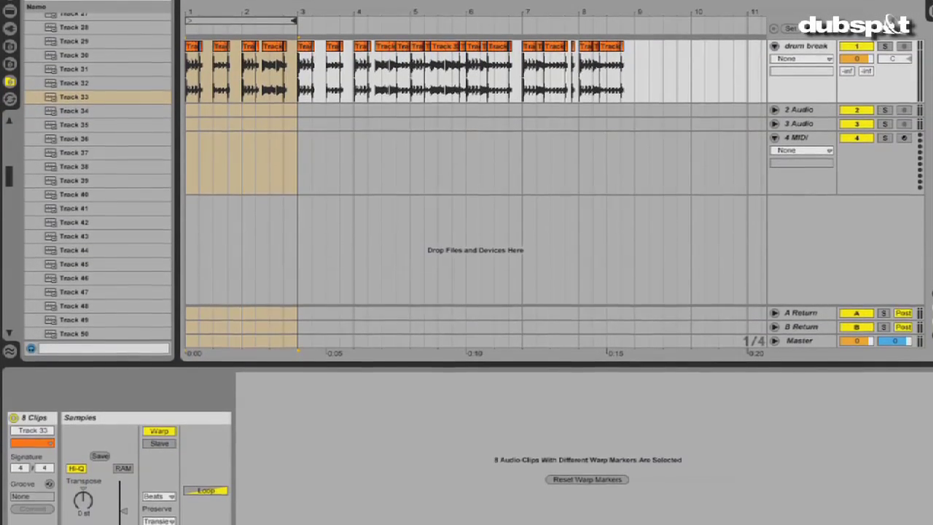
- Zoom further into the first bars and show the first Track 33 slice (89.79 BPM) in Clip View
left_click(257, 11)
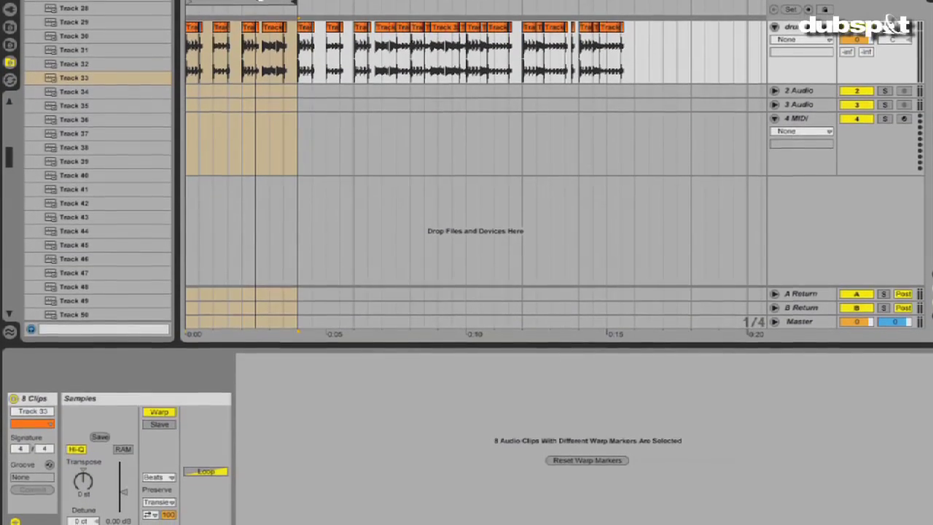
left_click_drag(189, 7, 188, 13)
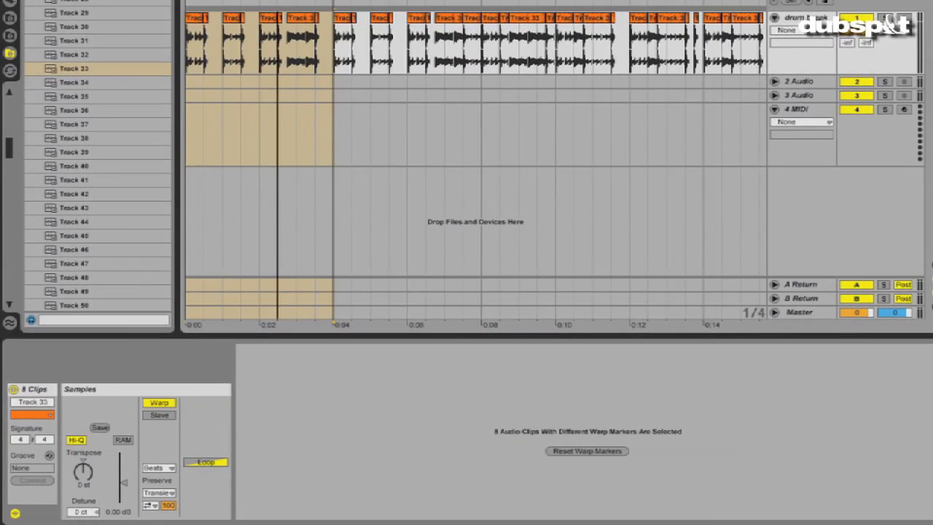
left_click(199, 21)
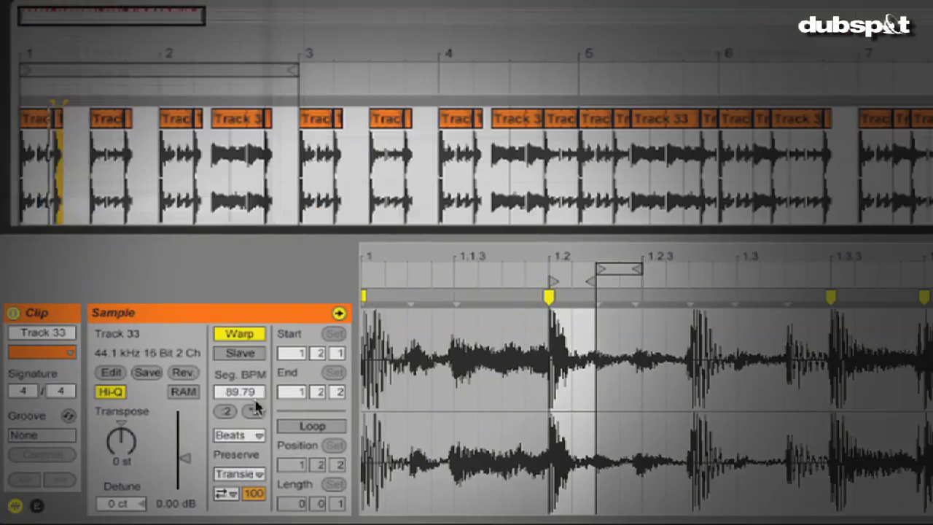
- Double the first slice's segment BPM twice, then transpose the third slice downward
left_click(247, 411)
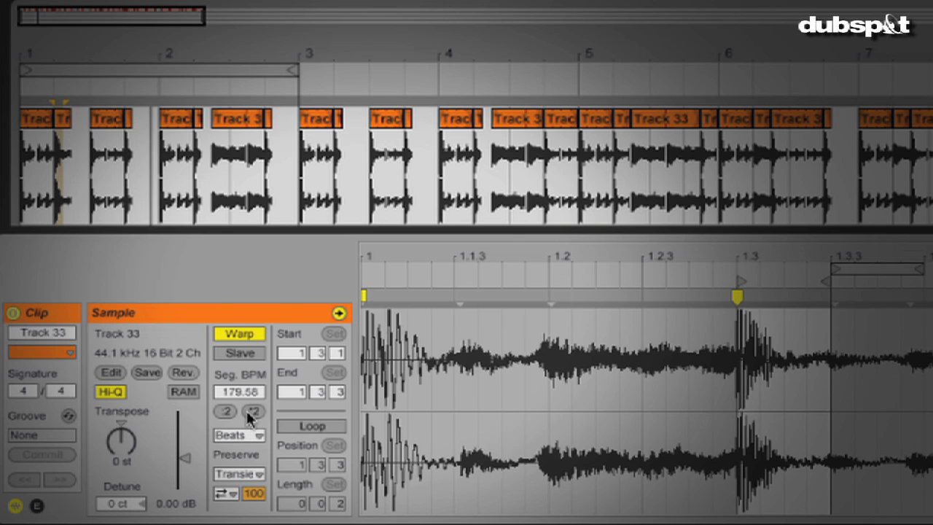
left_click(247, 411)
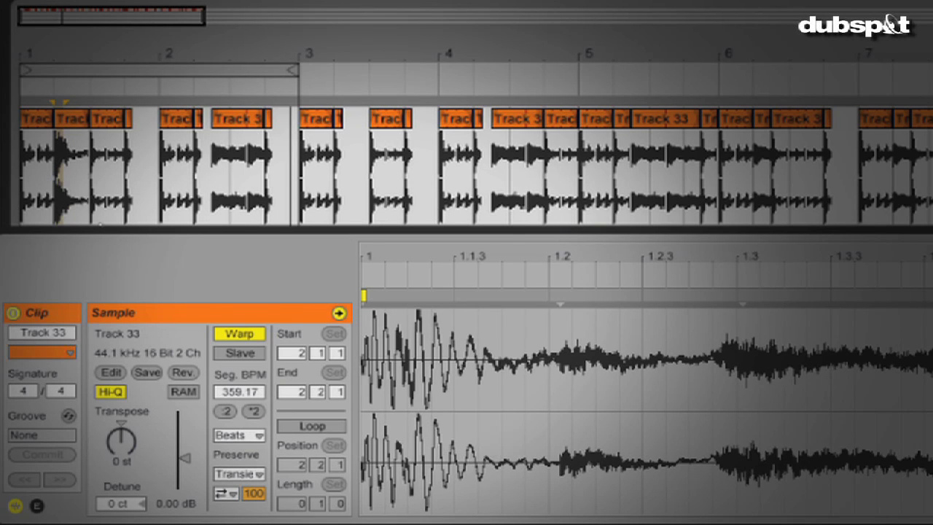
left_click(102, 122)
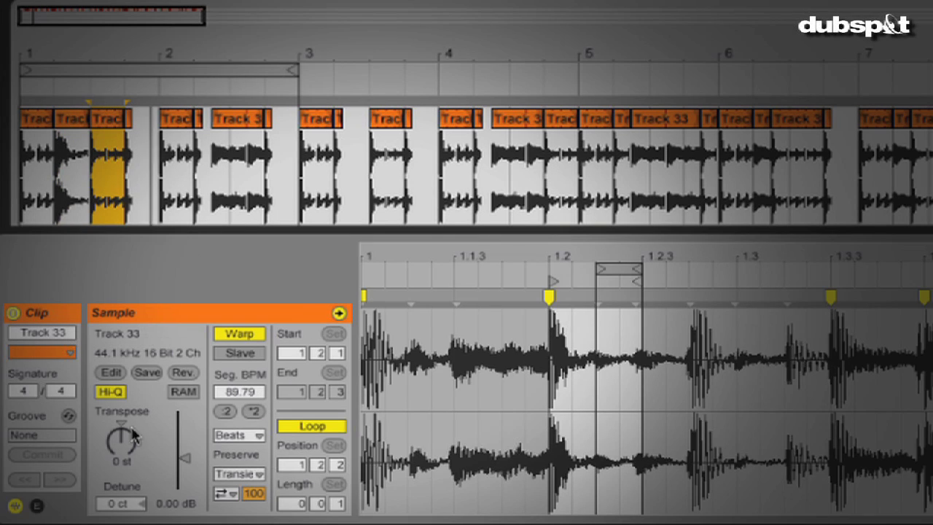
left_click_drag(120, 445, 121, 446)
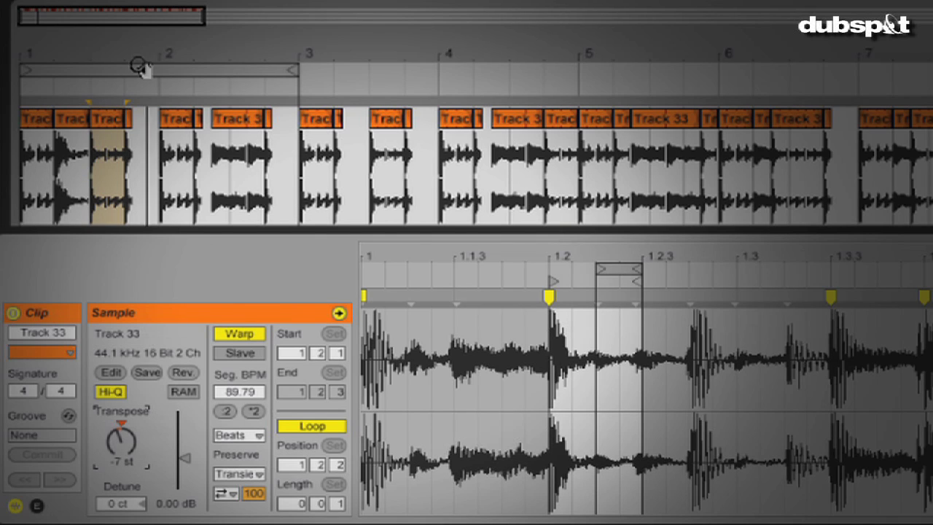
- Double the following slice's segment BPM twice and reverse its sample
left_click(130, 123)
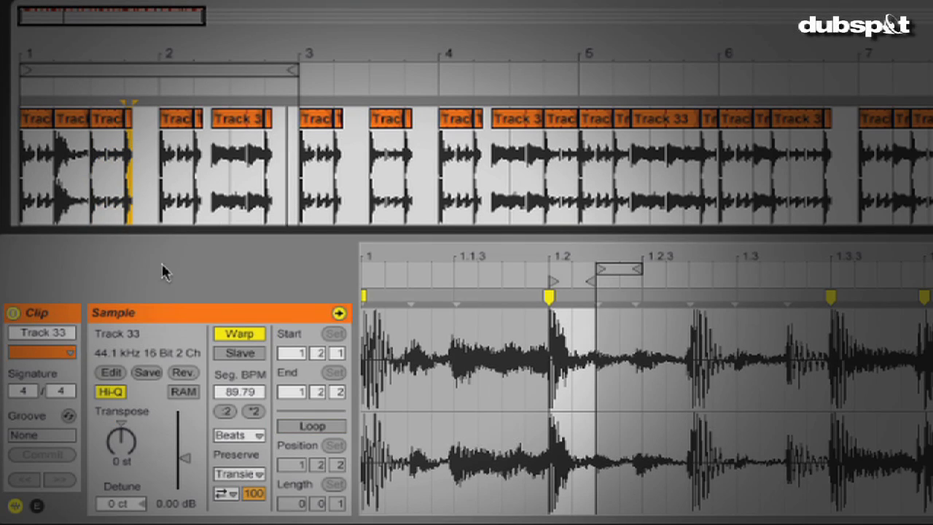
left_click(253, 411)
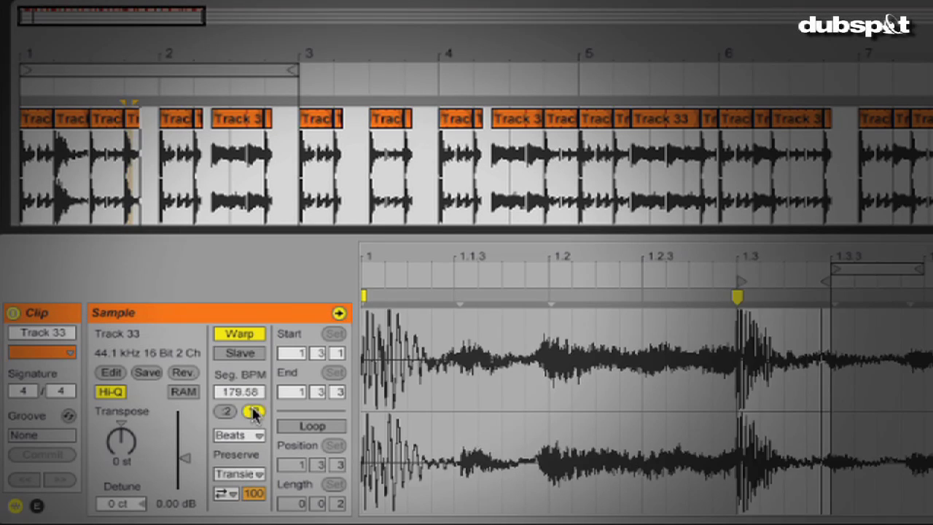
left_click(252, 411)
left_click(182, 372)
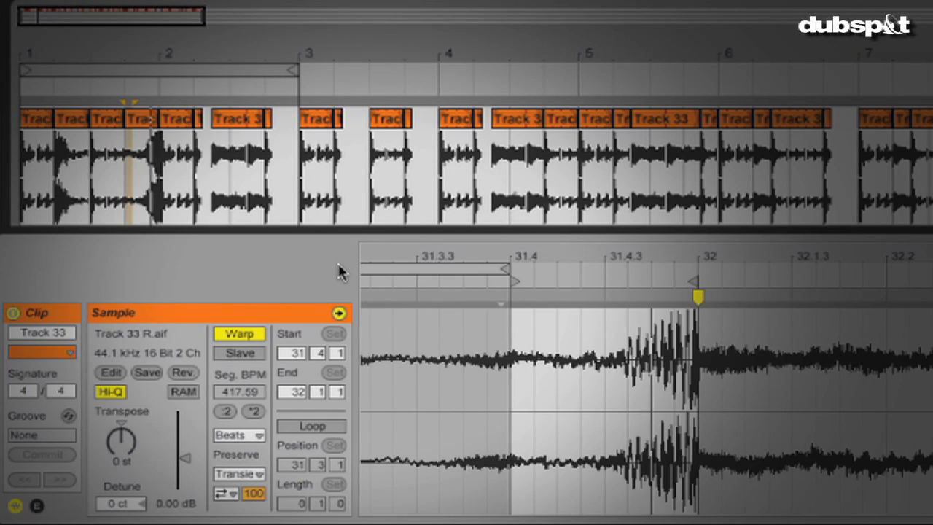
- Double the reversed slice's segment BPM again and preserve transients at 1/16
left_click(132, 119)
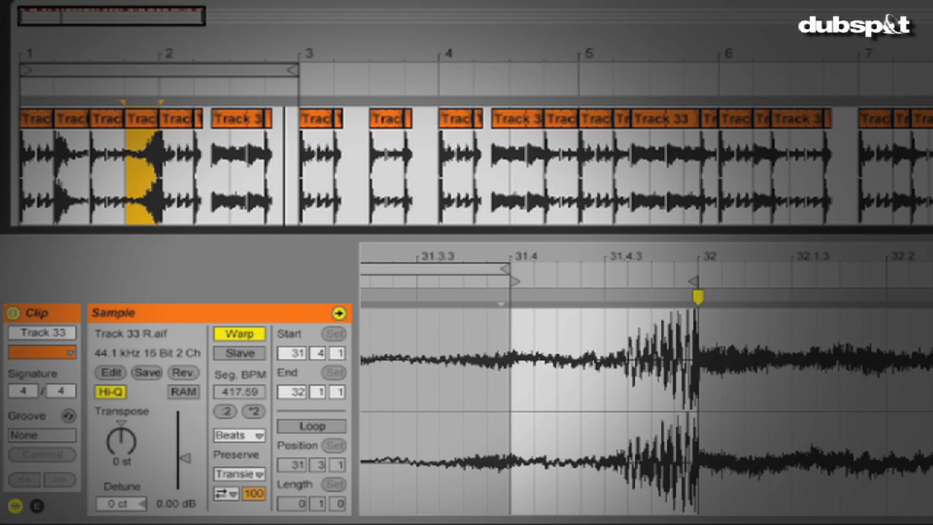
left_click(248, 411)
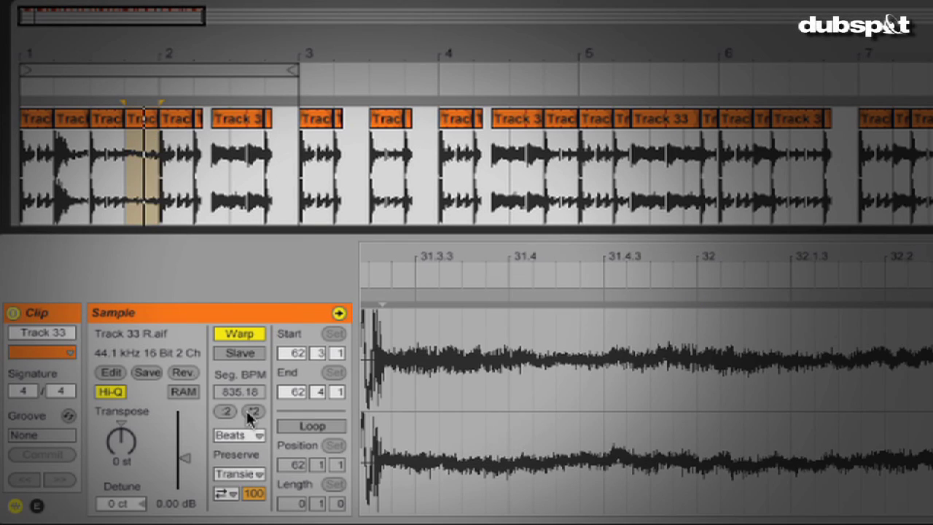
left_click(255, 474)
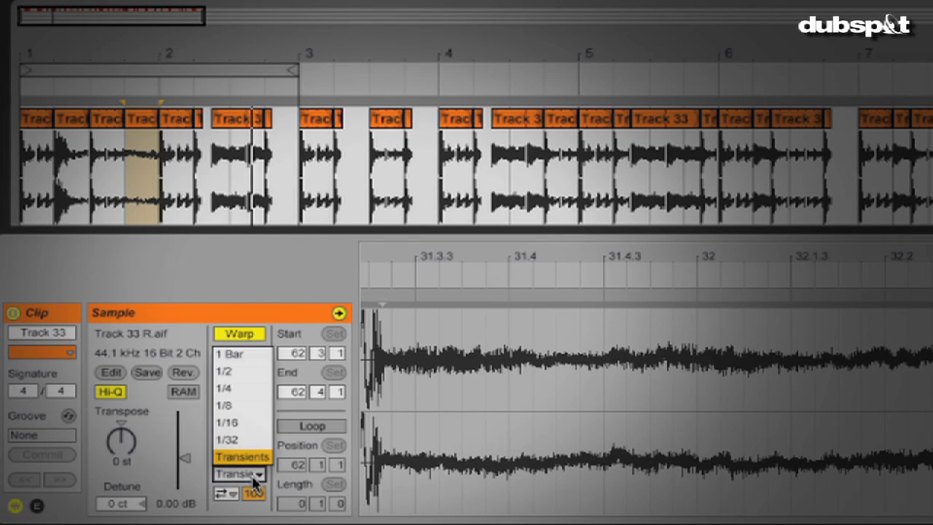
left_click(247, 432)
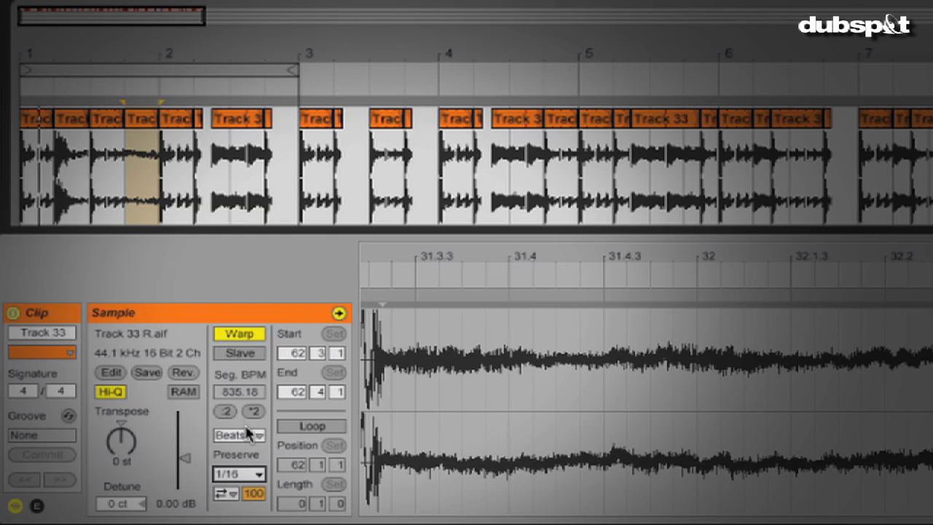
- Transpose the next slice up 10 semitones, warp it in Beats preserving 1/8, with Loop Off
left_click(181, 128)
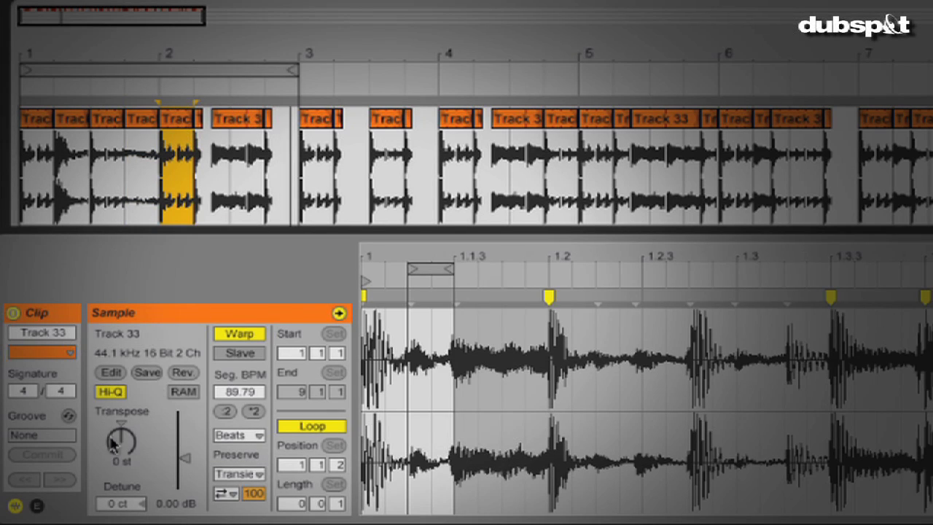
left_click_drag(117, 446, 117, 443)
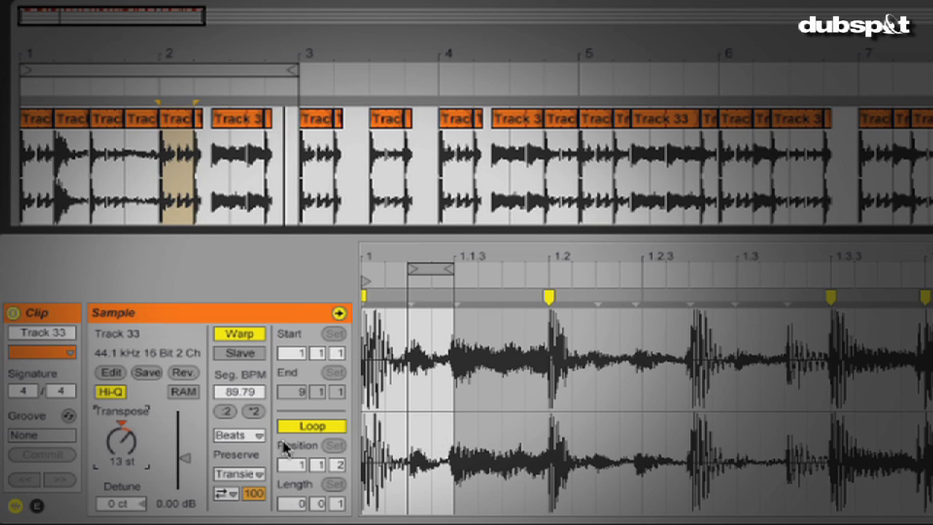
left_click(256, 436)
left_click(250, 446)
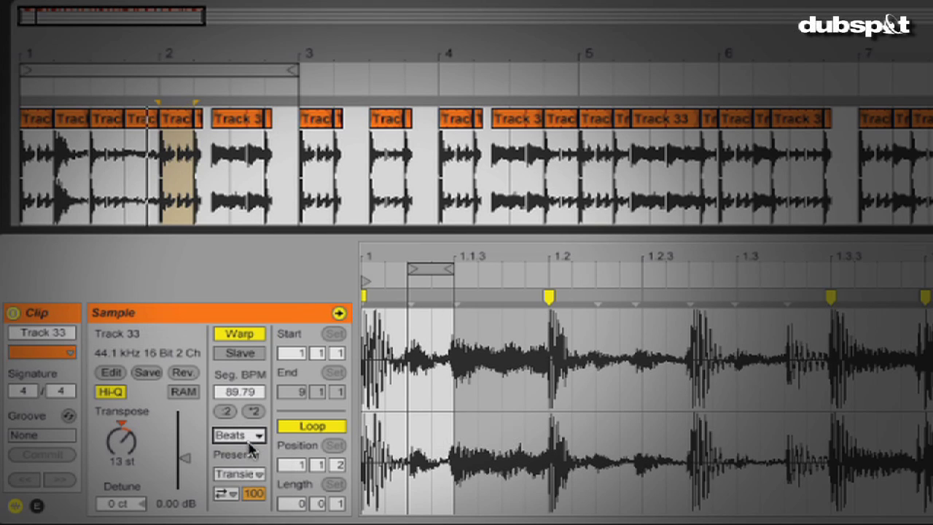
left_click(246, 474)
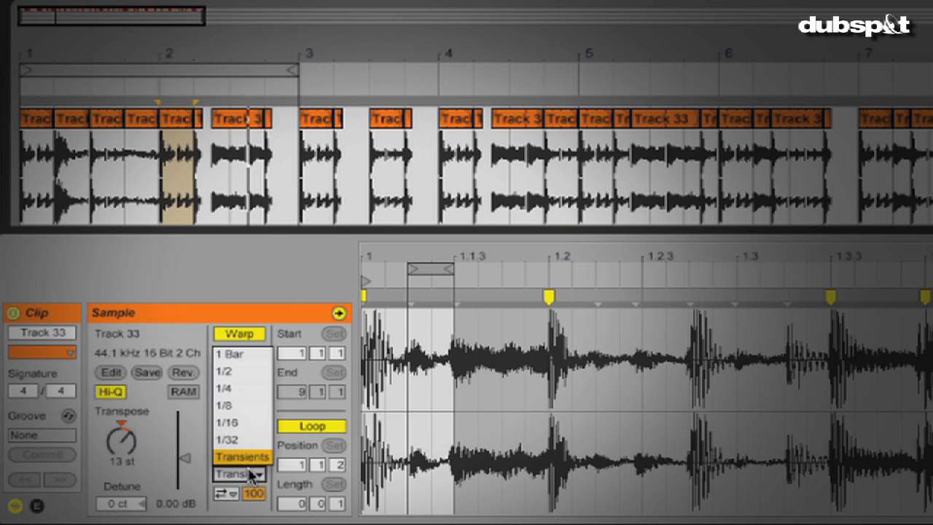
left_click(232, 408)
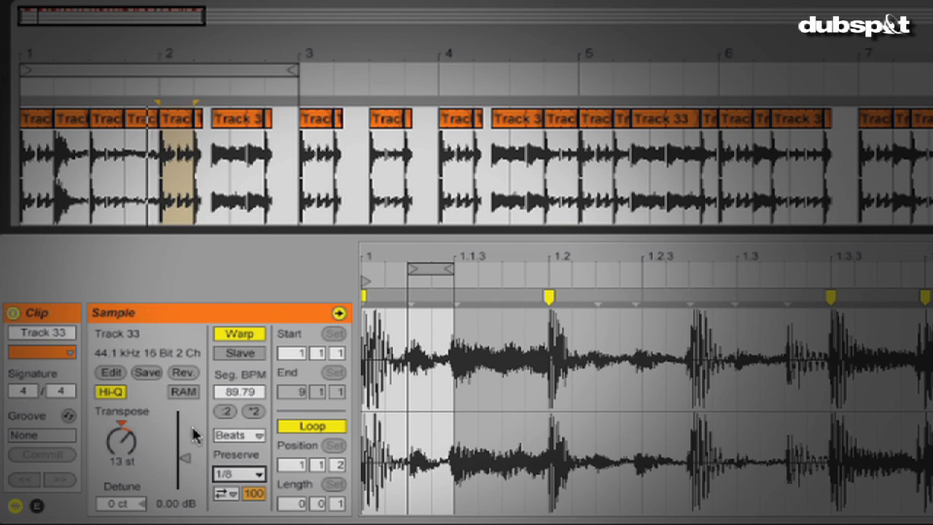
left_click(226, 496)
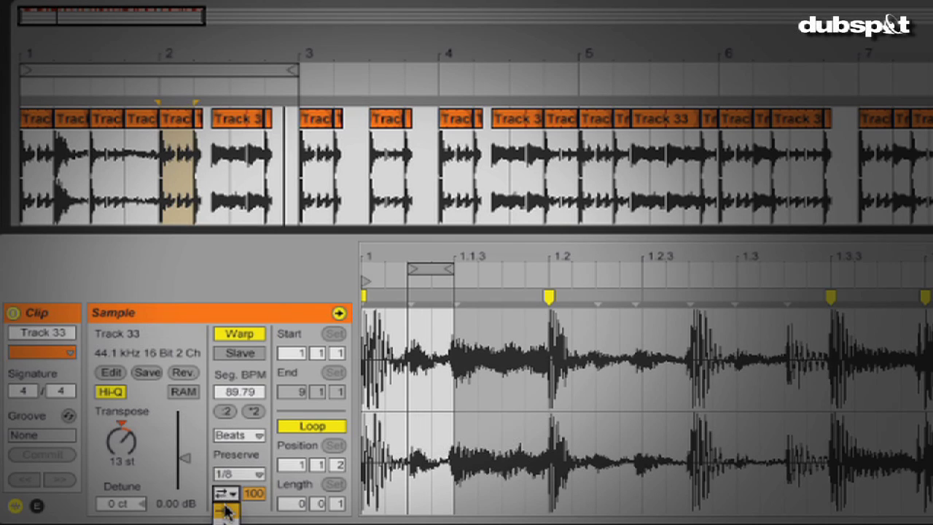
left_click(234, 494)
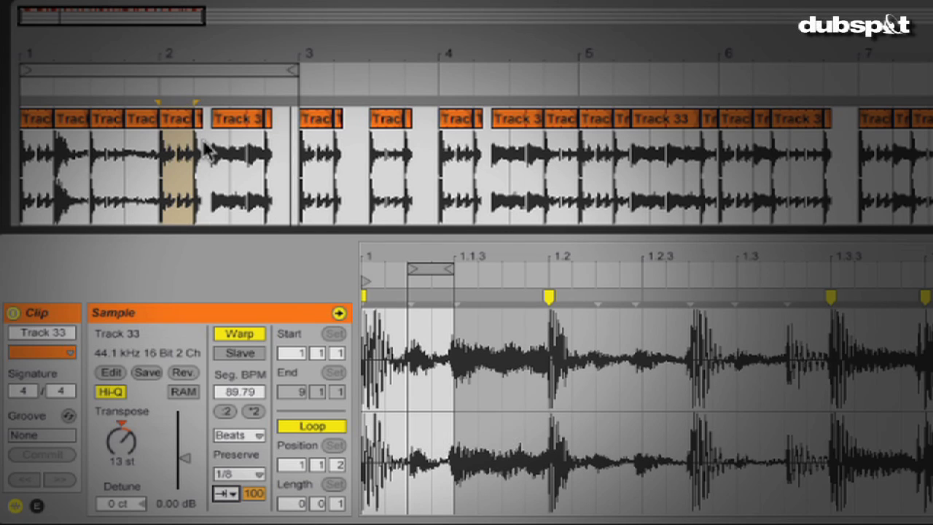
left_click(204, 119)
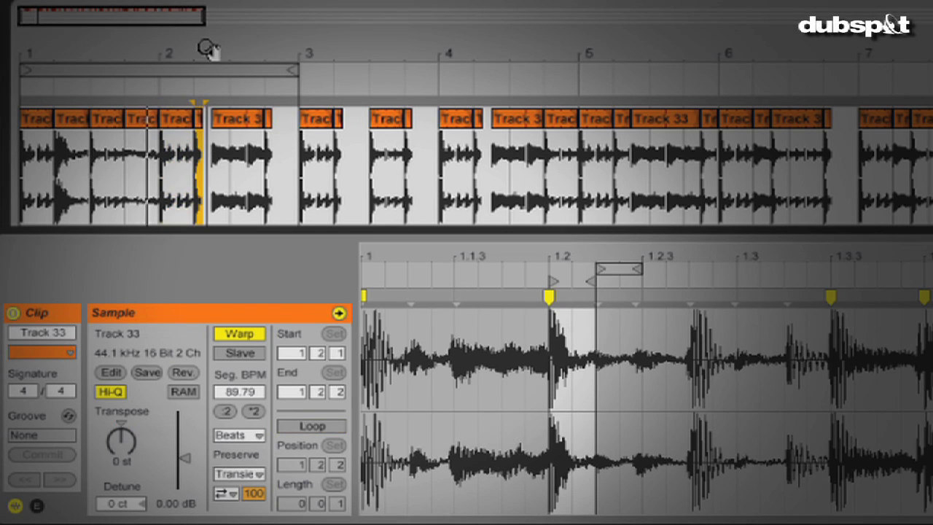
- Repeat the short hit near bar 2.2 as a roll of tiny Ctrl+D copies
left_click_drag(204, 46, 192, 100)
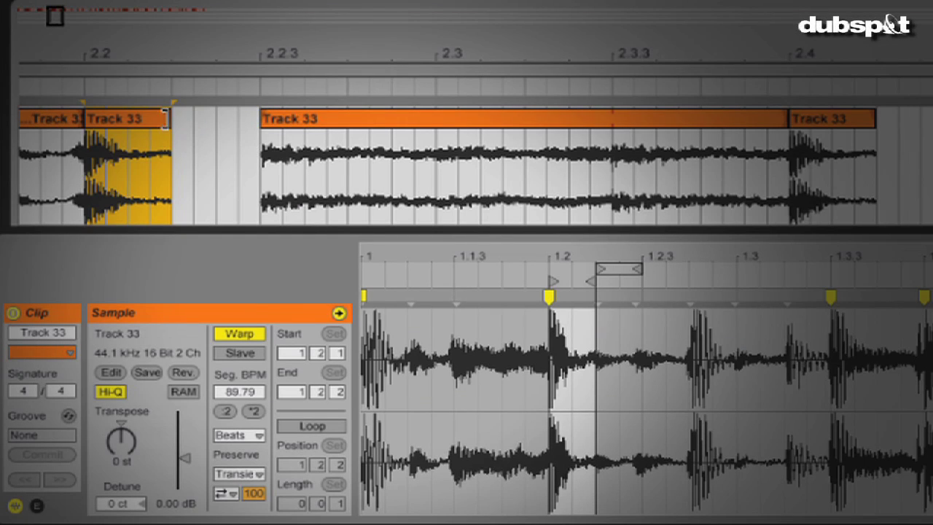
left_click_drag(127, 161, 149, 160)
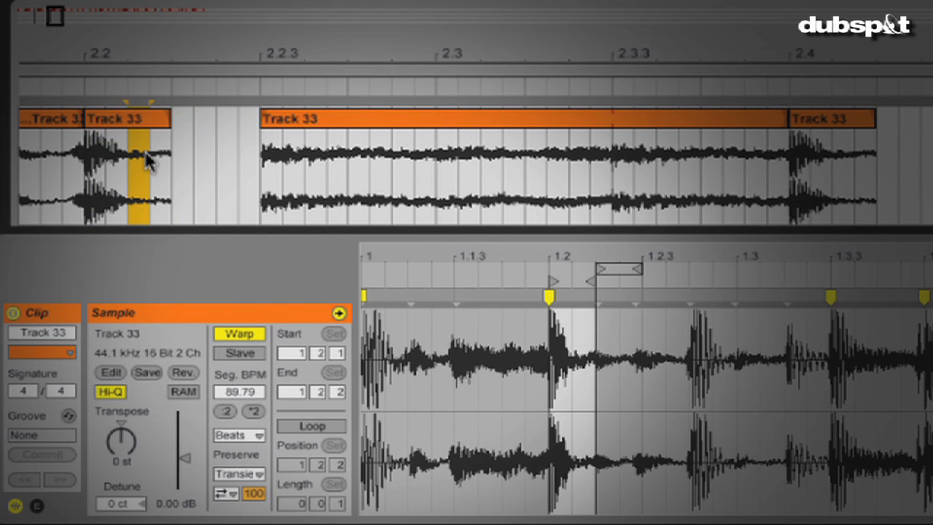
key("ctrl+d")
key("ctrl+d")
key("ctrl+d")
key("ctrl+d")
key("ctrl+d")
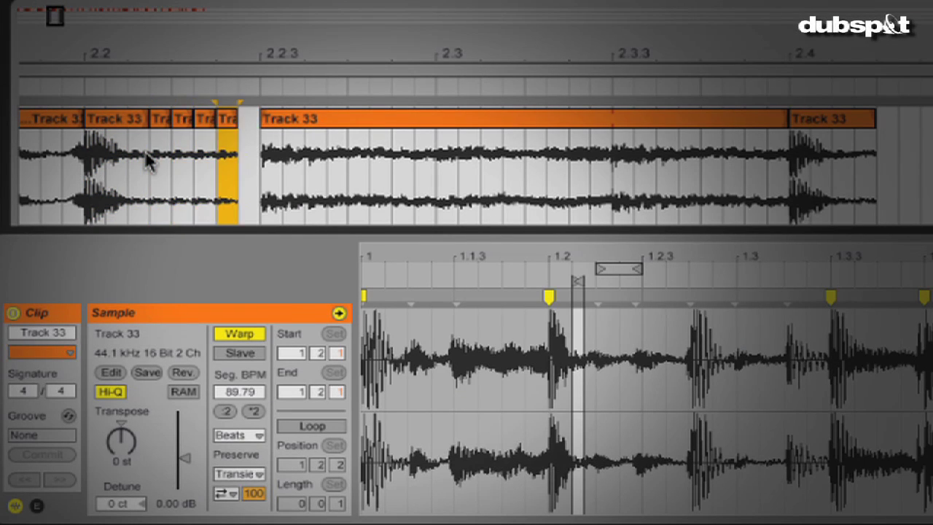
left_click_drag(282, 42, 278, 44)
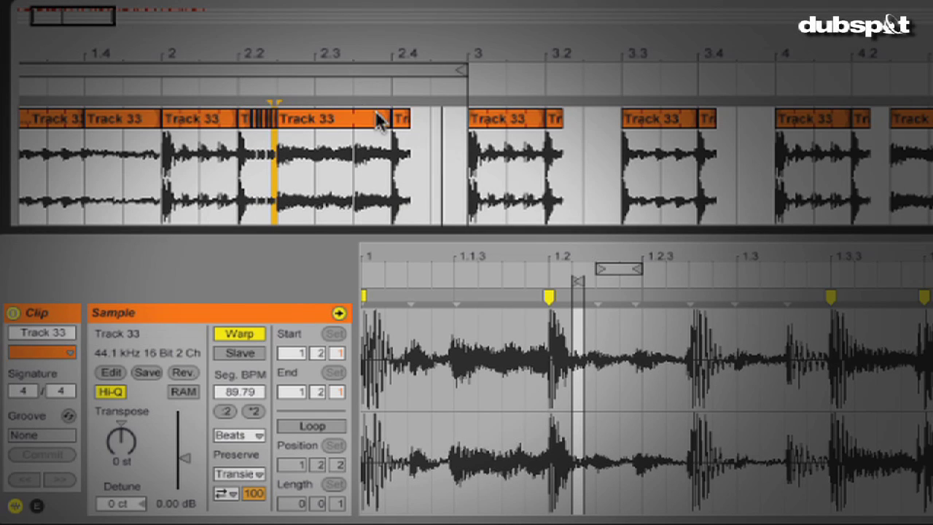
- Add three more copies of the hit, transposed to -2, -5 and -16 st
left_click(405, 124)
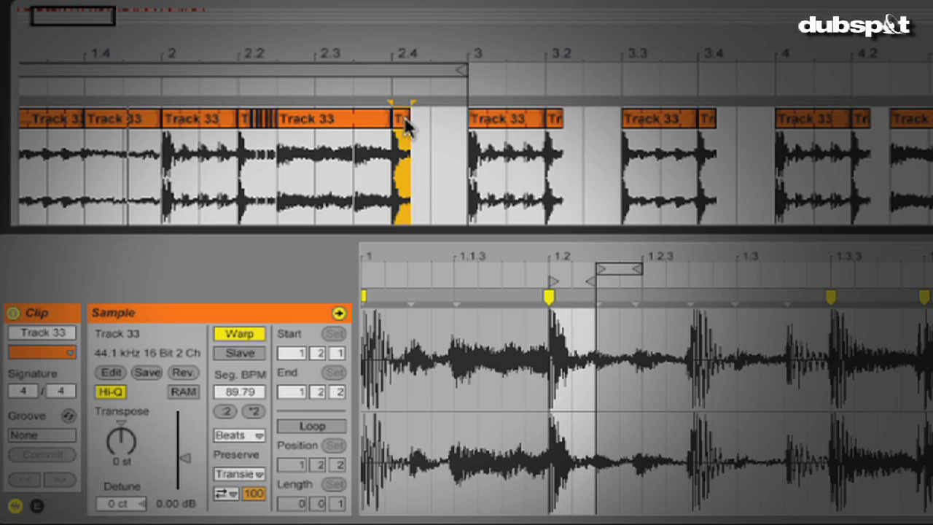
key("ctrl+d")
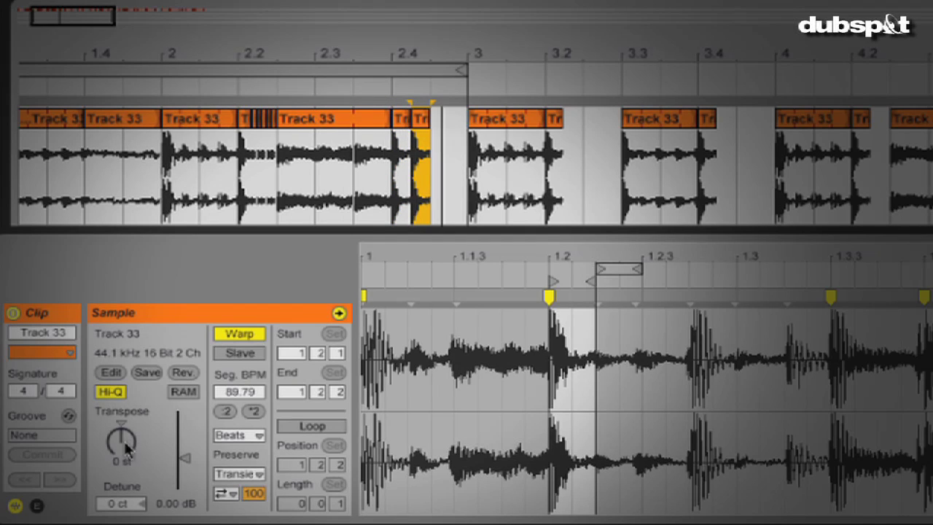
left_click_drag(123, 446, 124, 456)
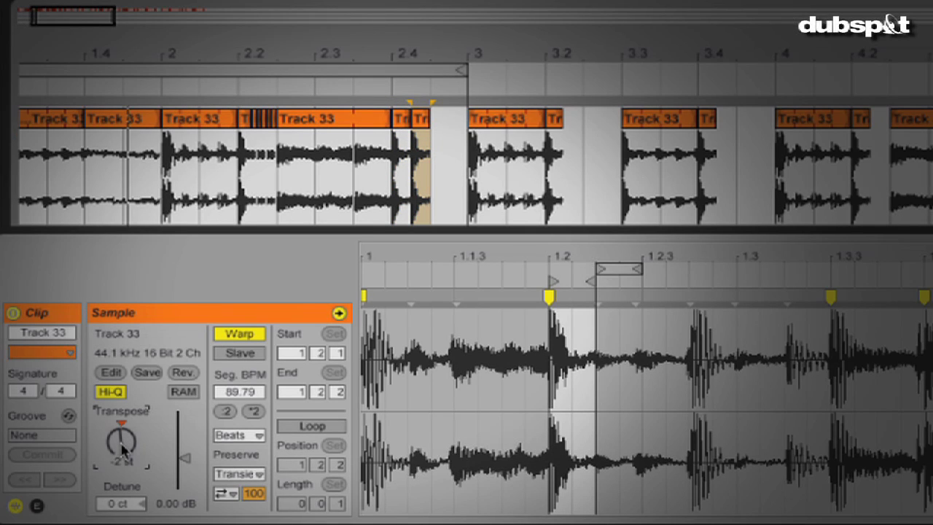
left_click(420, 126)
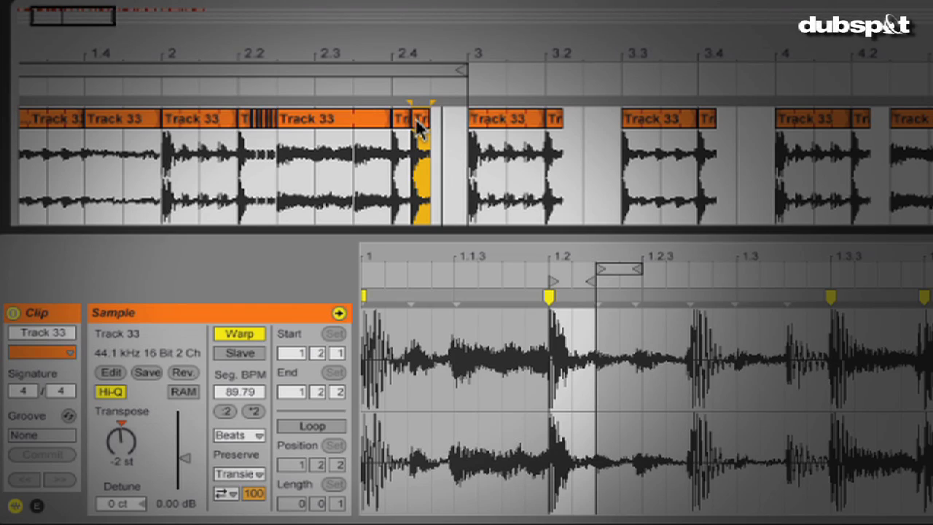
key("ctrl+d")
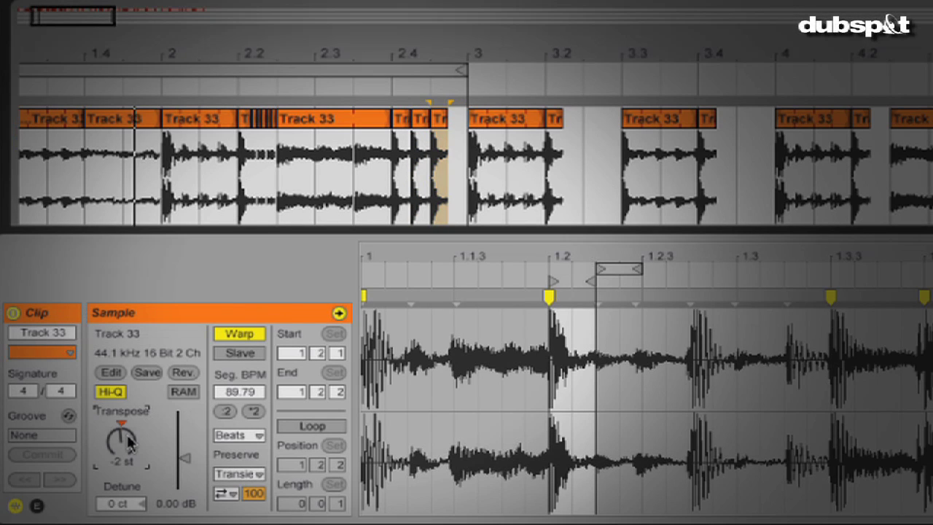
left_click_drag(121, 441, 121, 459)
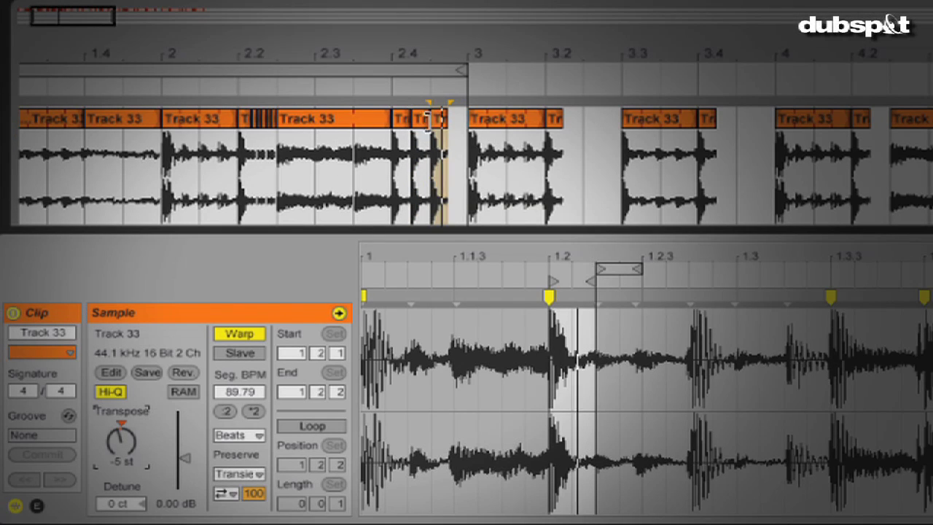
left_click(438, 146)
key("ctrl+d")
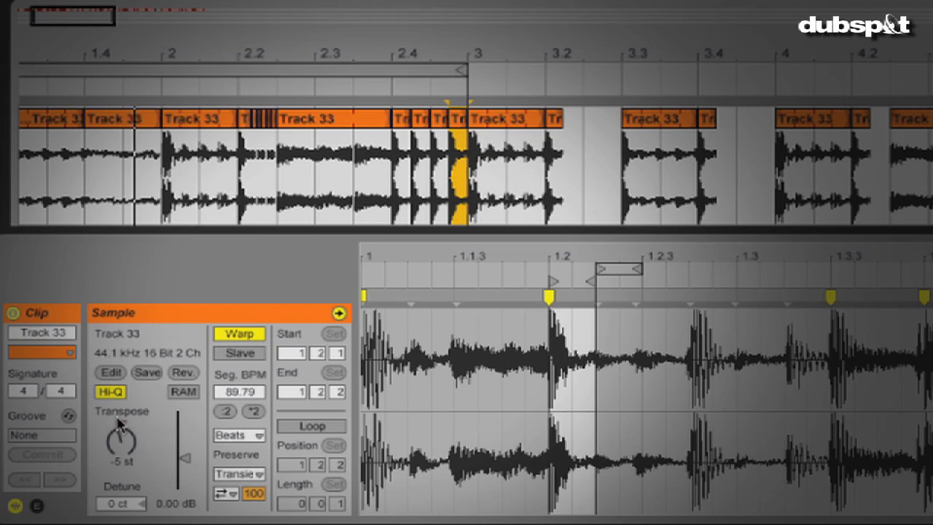
left_click(113, 453)
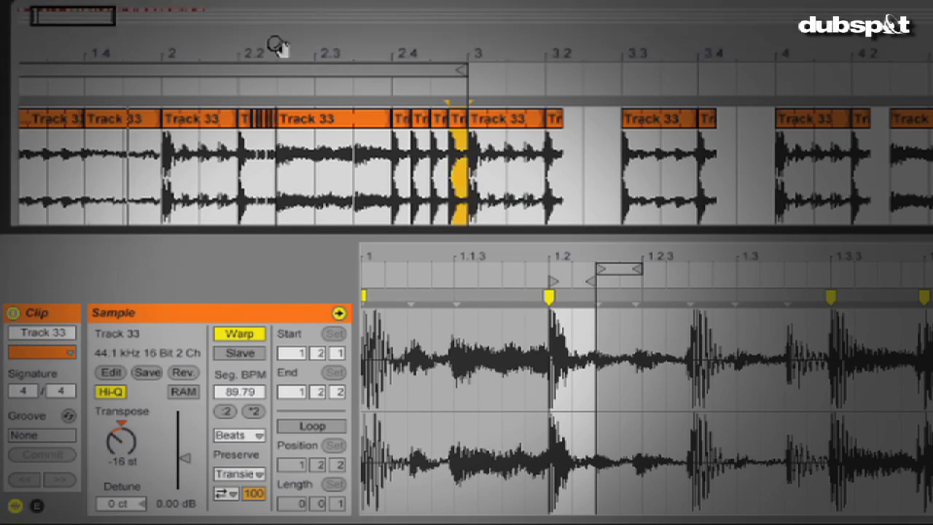
left_click_drag(278, 46, 151, 51)
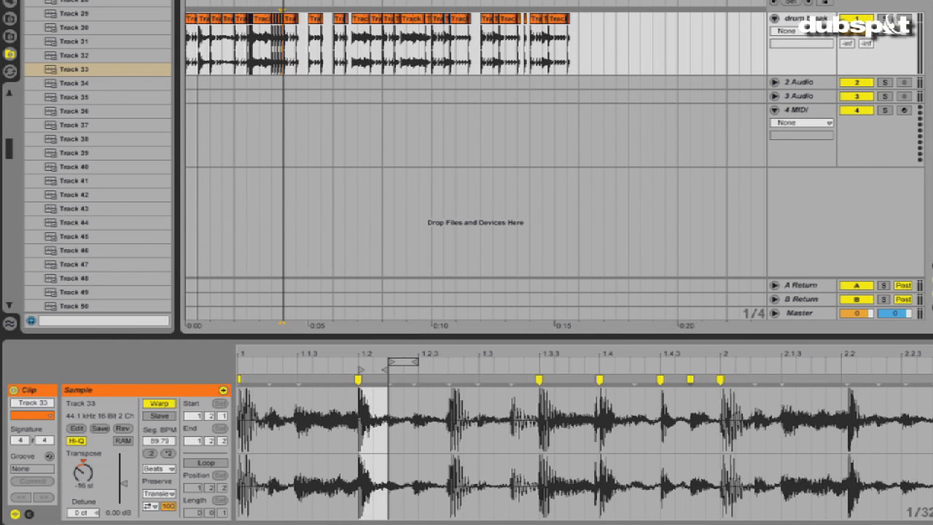
key("Tab")
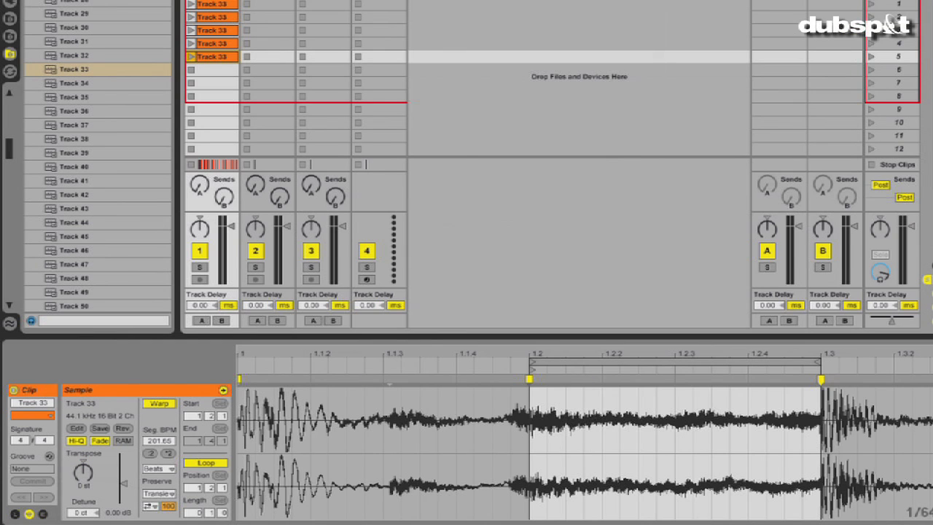
left_click(211, 21)
left_click(212, 30)
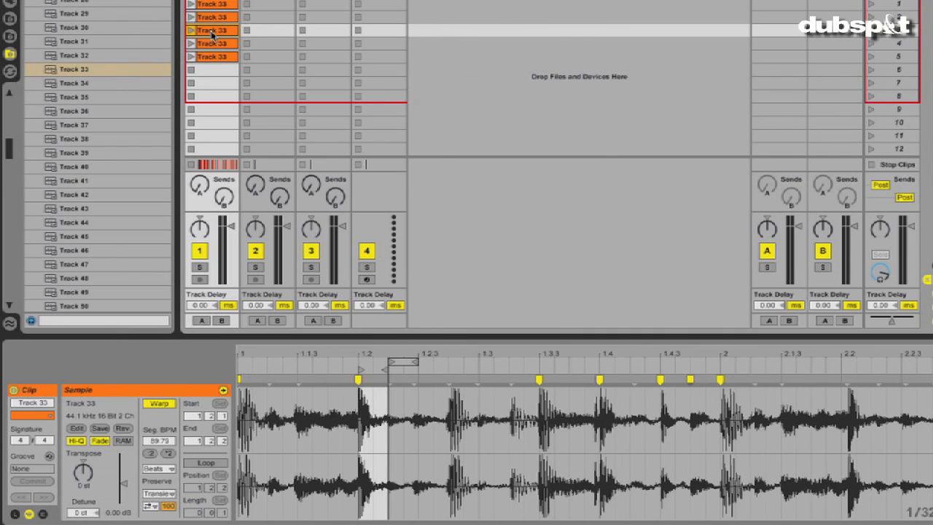
left_click(211, 44)
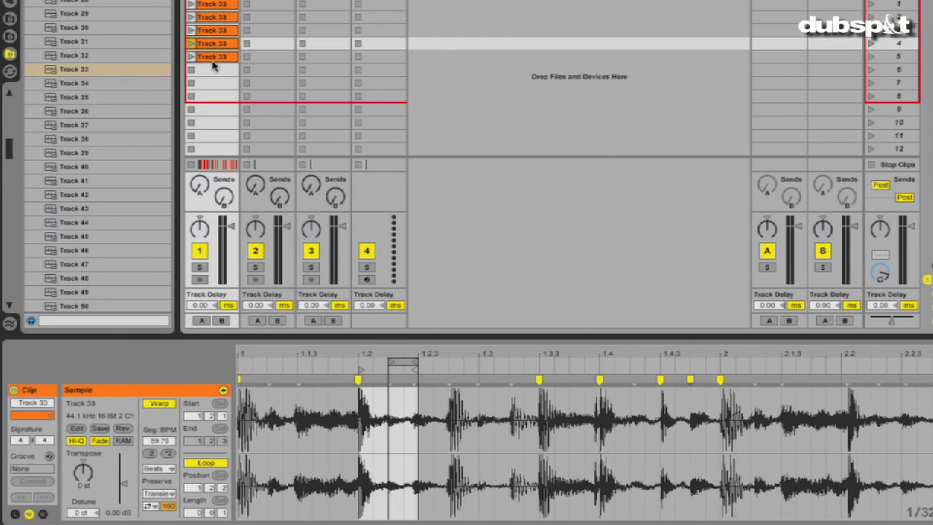
left_click(212, 57)
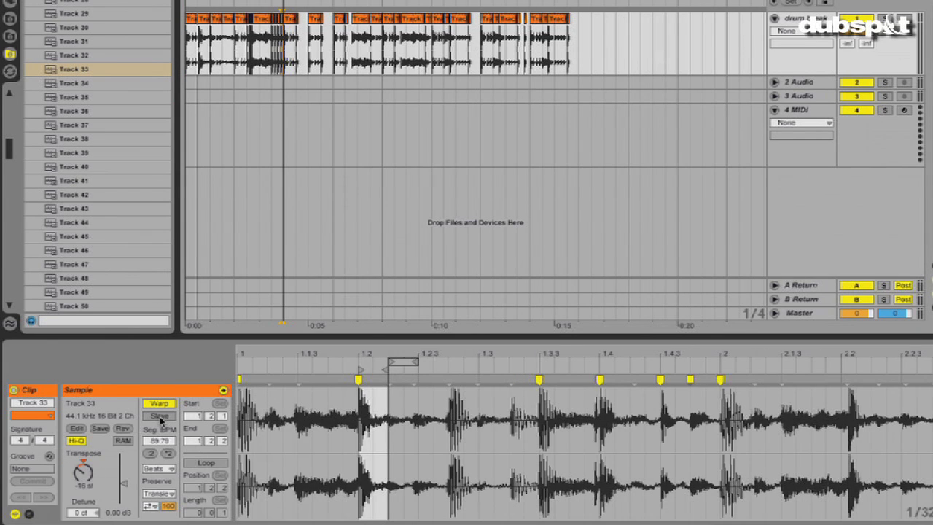
key("space")
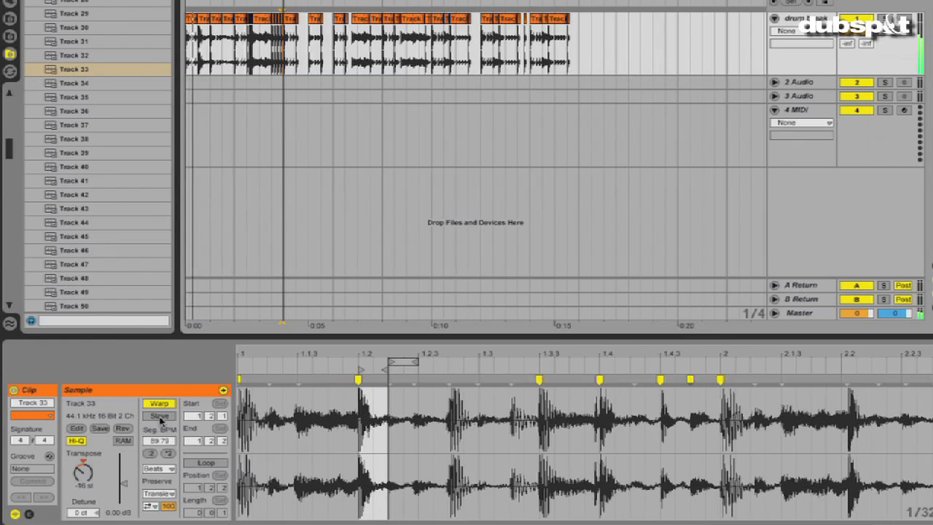
- Change the short Track 33 R.aif slice near the start to preserve 1/4 divisions
left_click(226, 36)
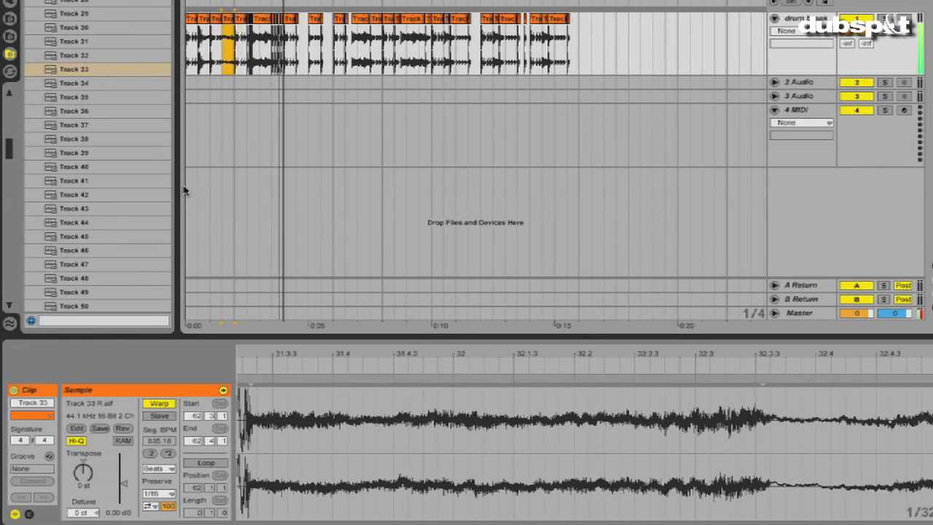
left_click(157, 494)
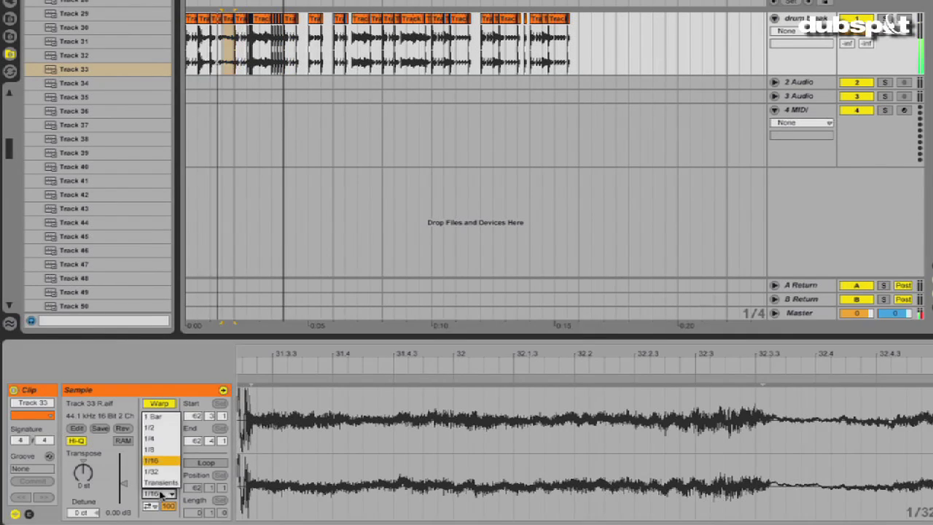
left_click(162, 442)
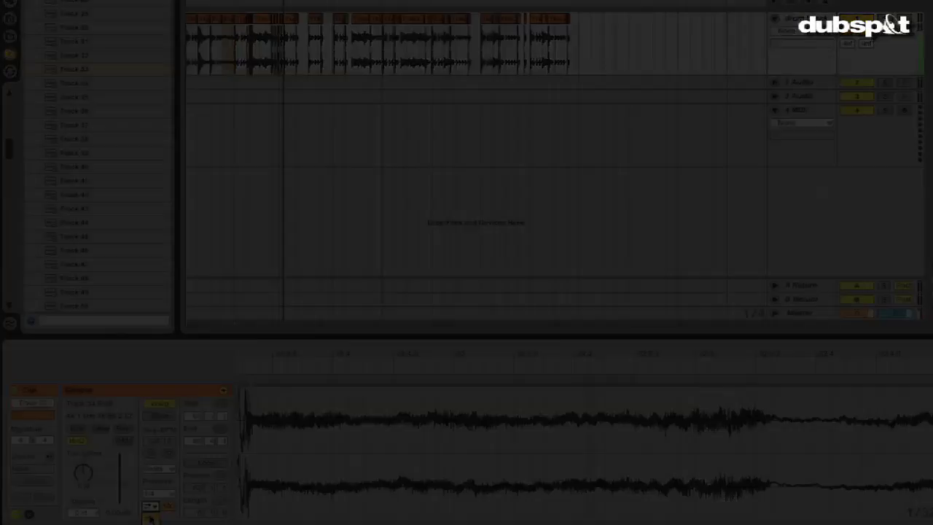